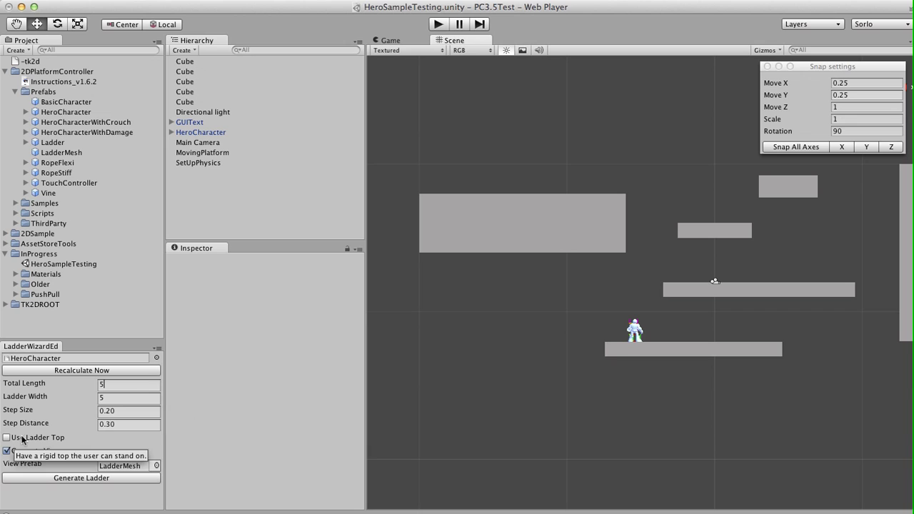
- Enable the ladder top, set total length to 4 and ladder width to 1, and recalculate the values for HeroCharacter
left_click(39, 438)
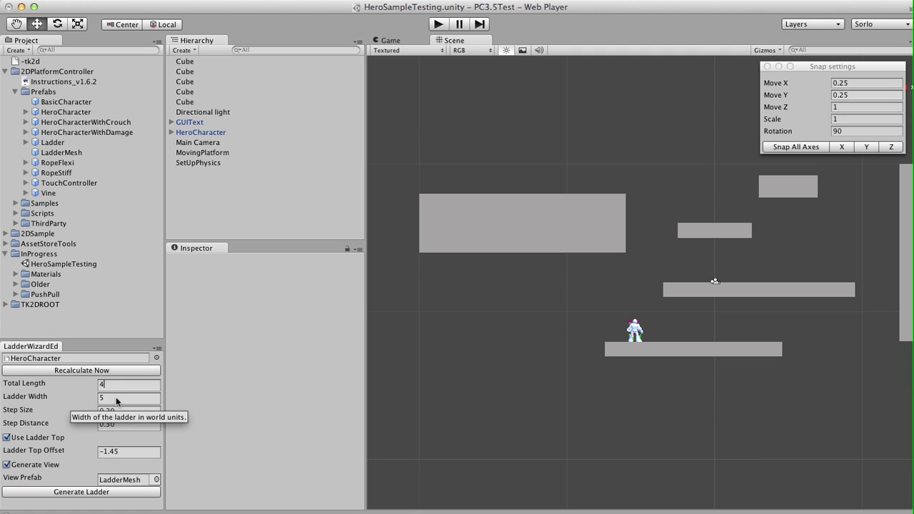
key("Tab")
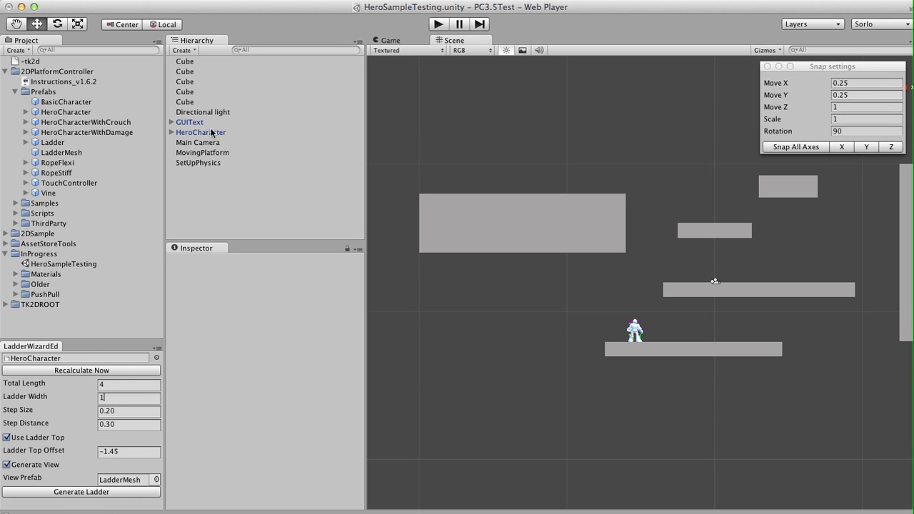
left_click_drag(211, 133, 39, 363)
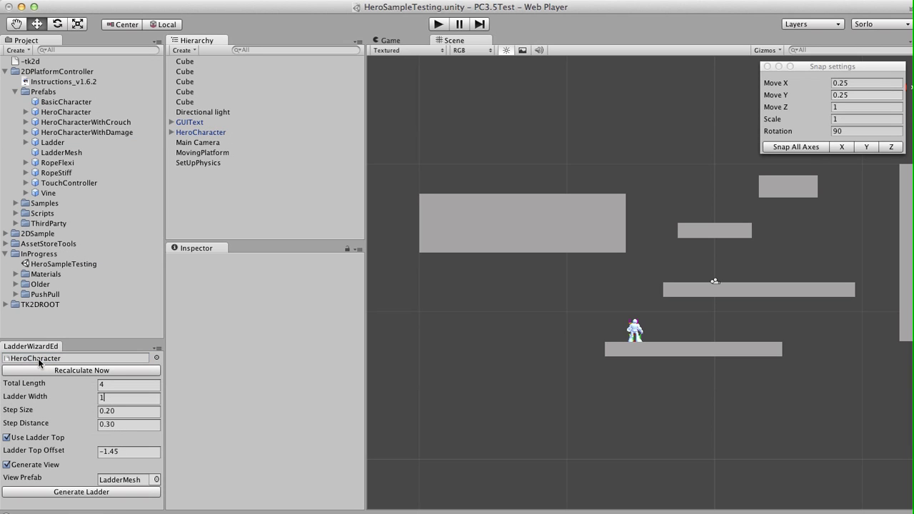
left_click(85, 369)
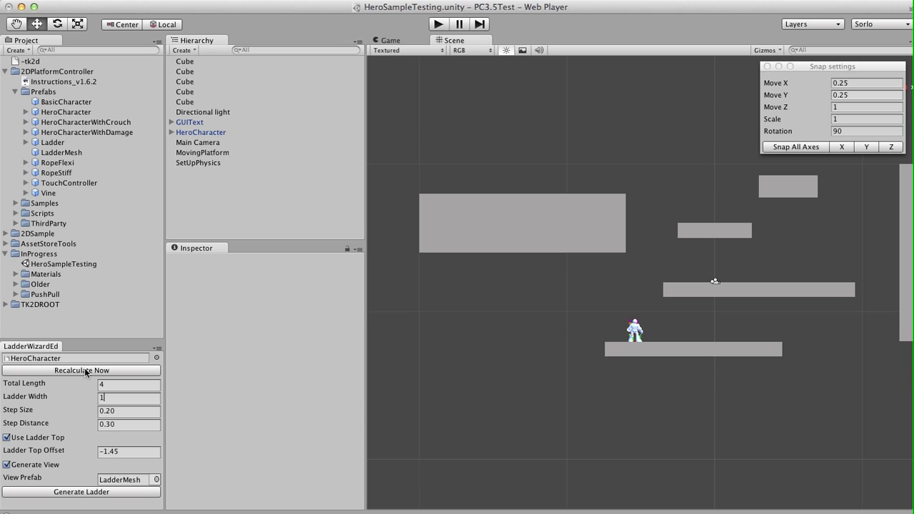
- Generate the ladder with a step size of 0.20 and a step distance of 0.30
left_click(132, 410)
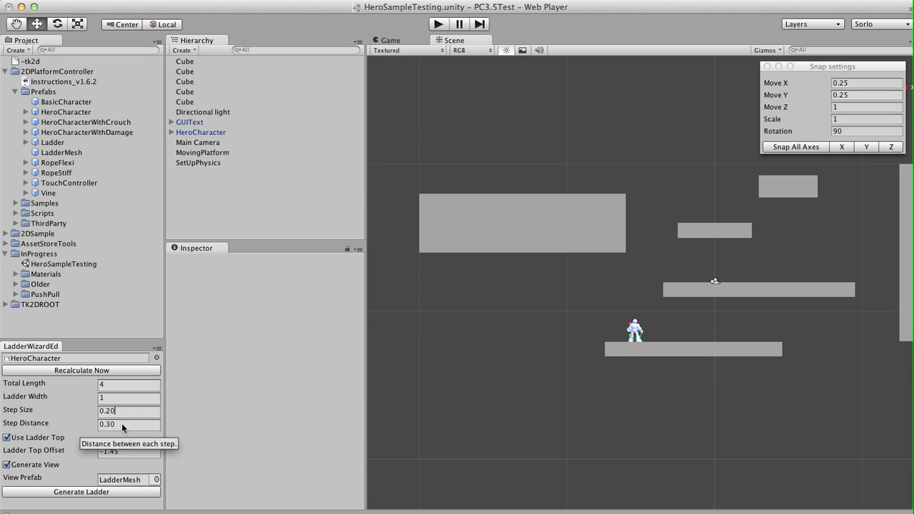
key("Tab")
left_click(128, 425)
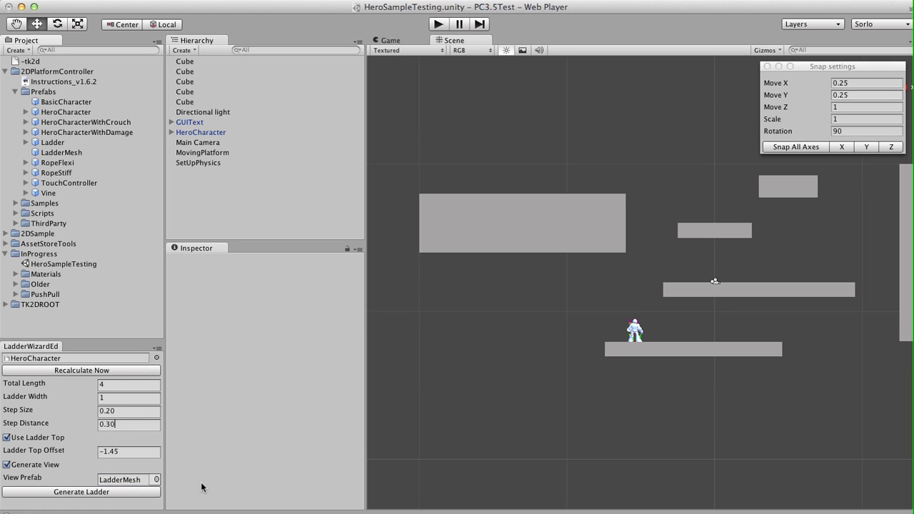
left_click(99, 492)
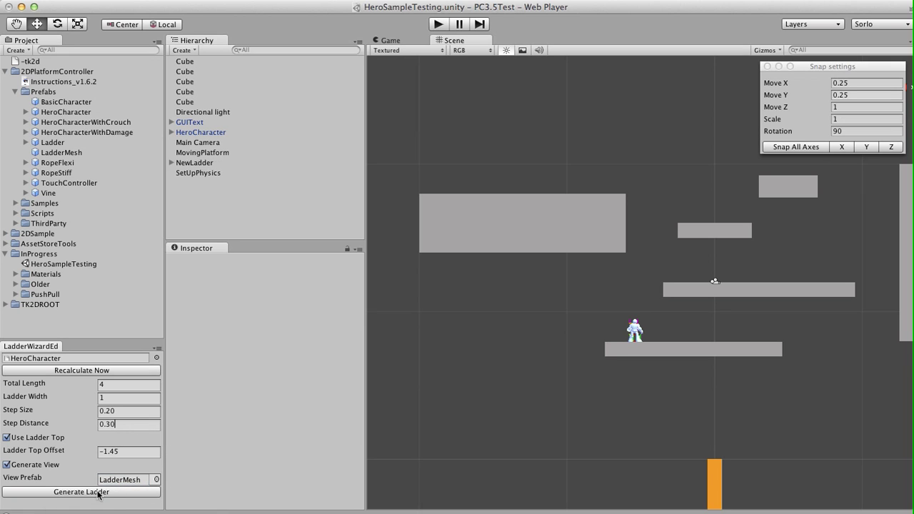
- Move NewLadder against the near end of the platform above the hero and snap it on all axes to X -4, Y 12
left_click(202, 166)
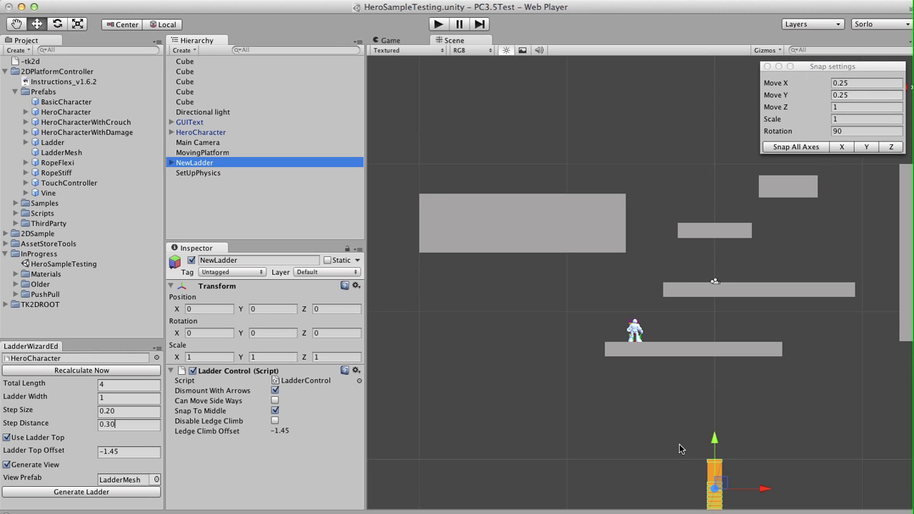
left_click_drag(721, 485, 659, 306)
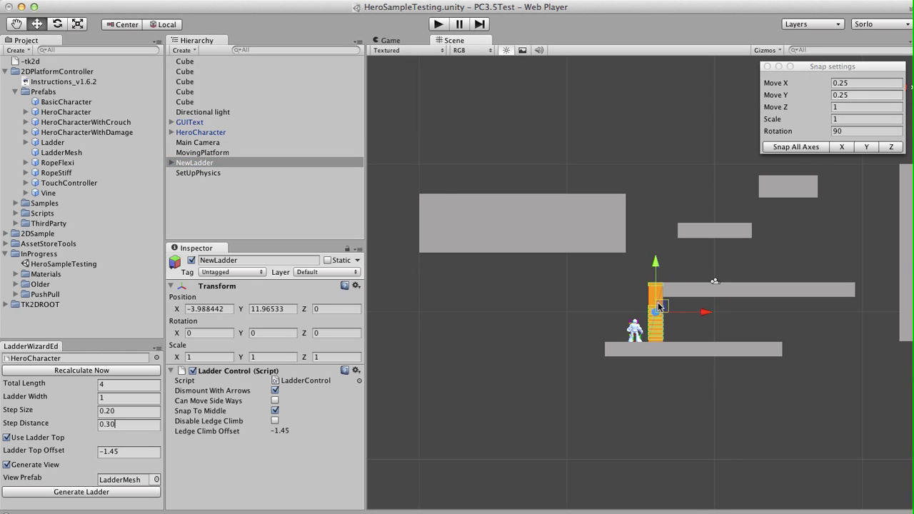
left_click(798, 146)
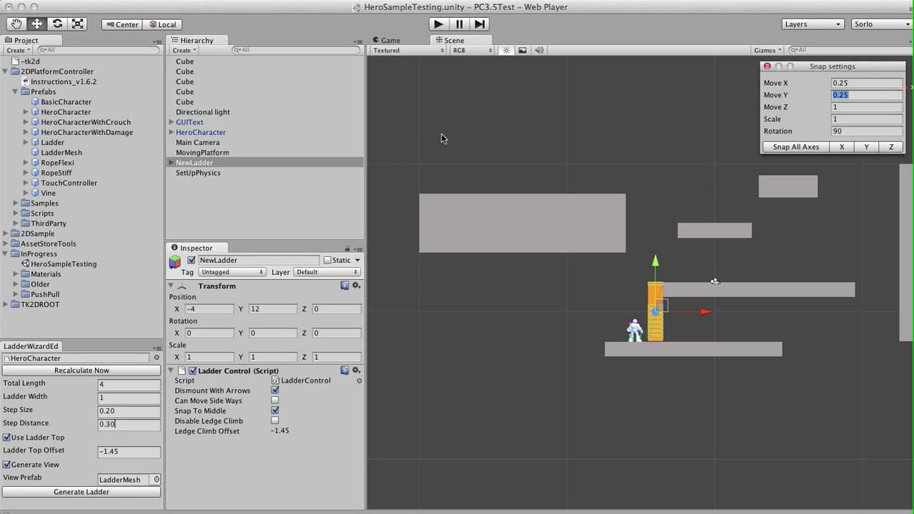
- Run the scene and test the hero mounting the ladder, stepping off it, and climbing back on
left_click(439, 24)
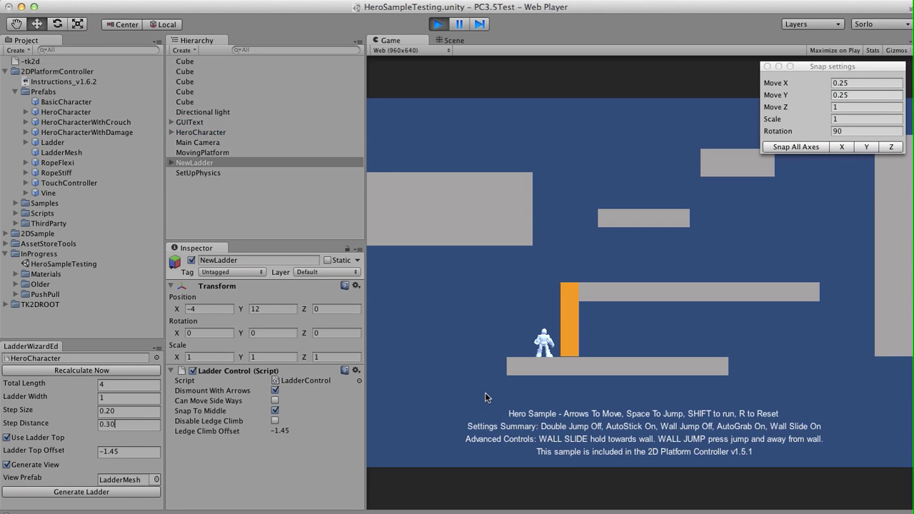
key("Right")
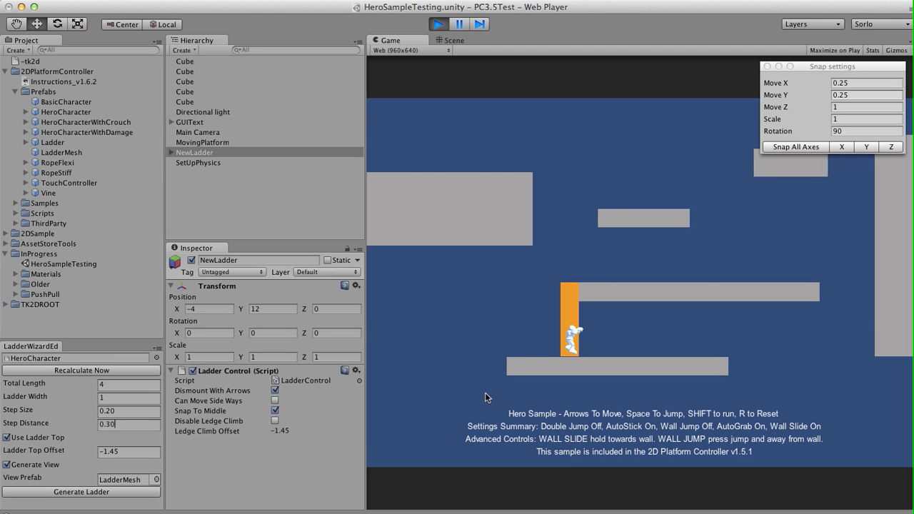
key("Up")
key("Down")
key("Right")
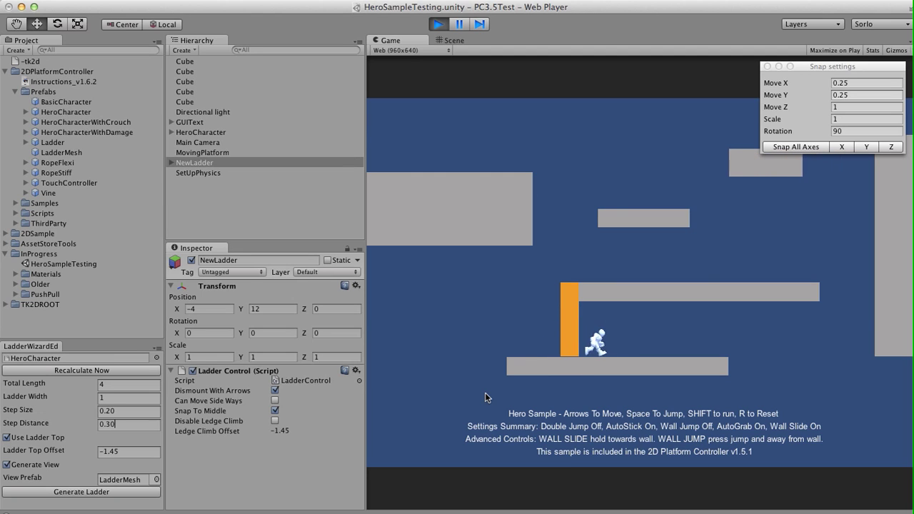
key("Left")
key("Up")
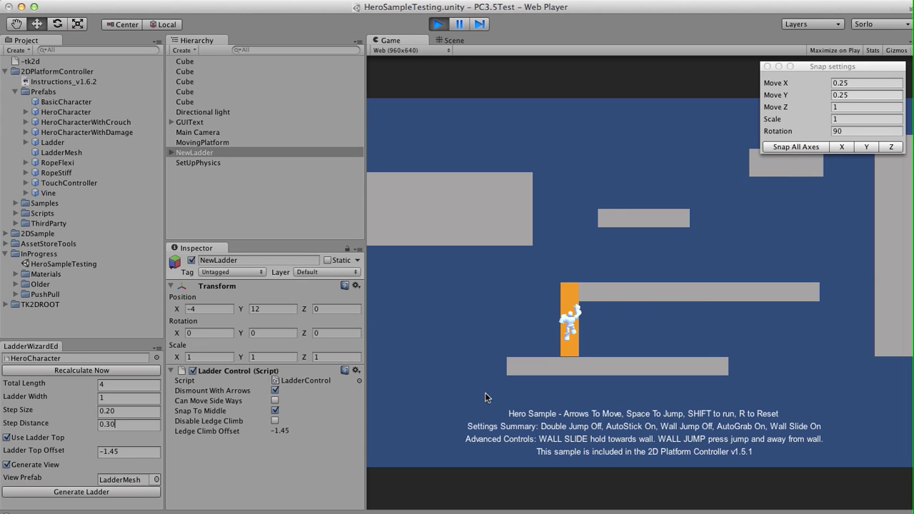
- Test the hero climbing down and up the ladder, leaving it sideways at the base and remounting it
key("Down")
key("Up")
key("Down")
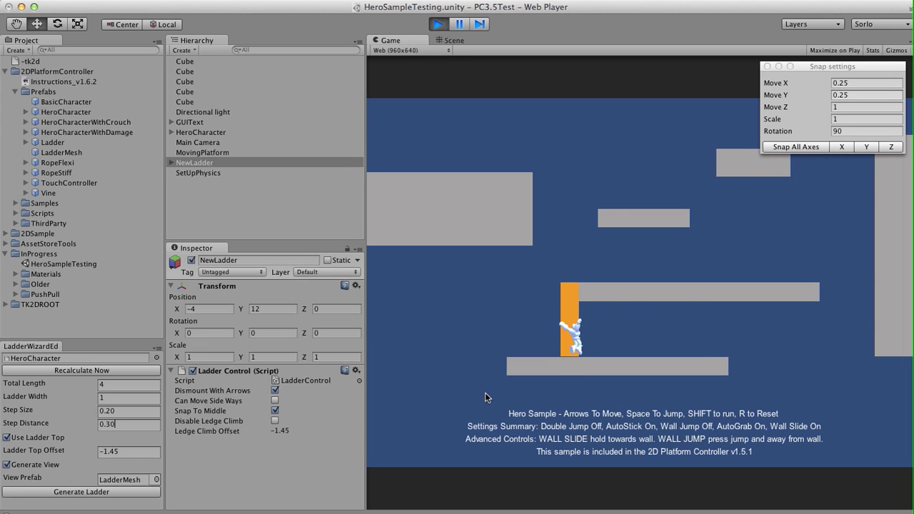
key("Right")
key("Left")
key("Up")
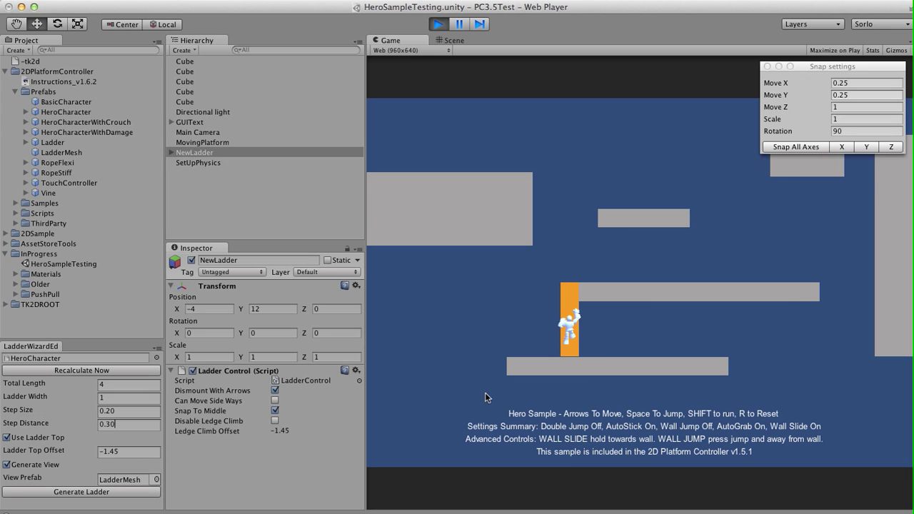
- Toggle Dismount With Arrows off and back on, and climb the hero up onto the upper platform
left_click(276, 391)
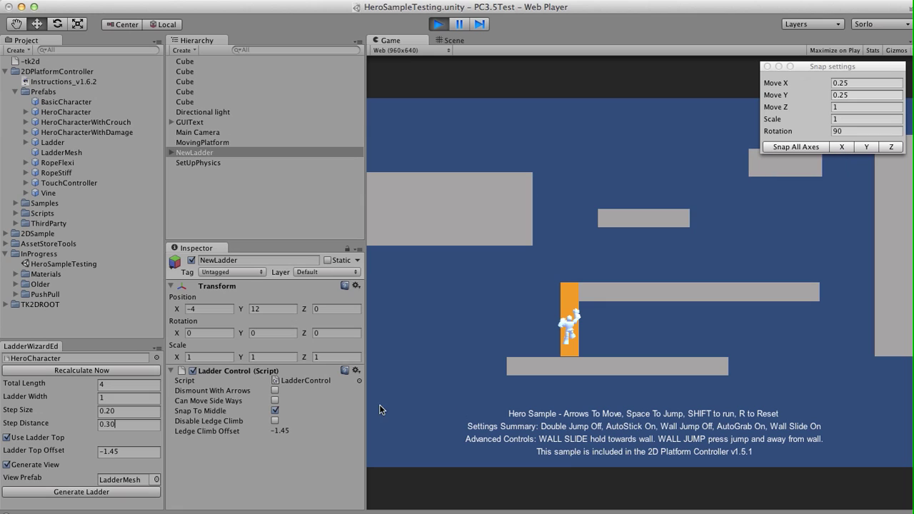
left_click(275, 391)
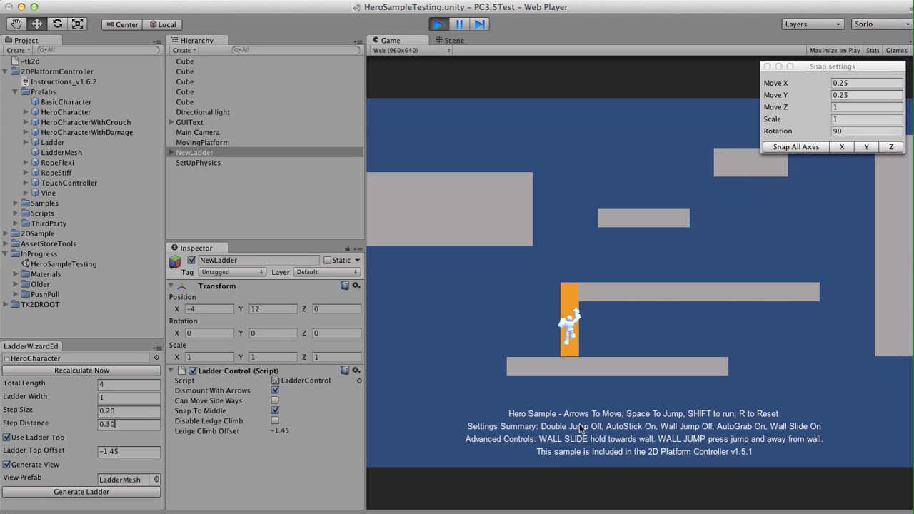
key("Up")
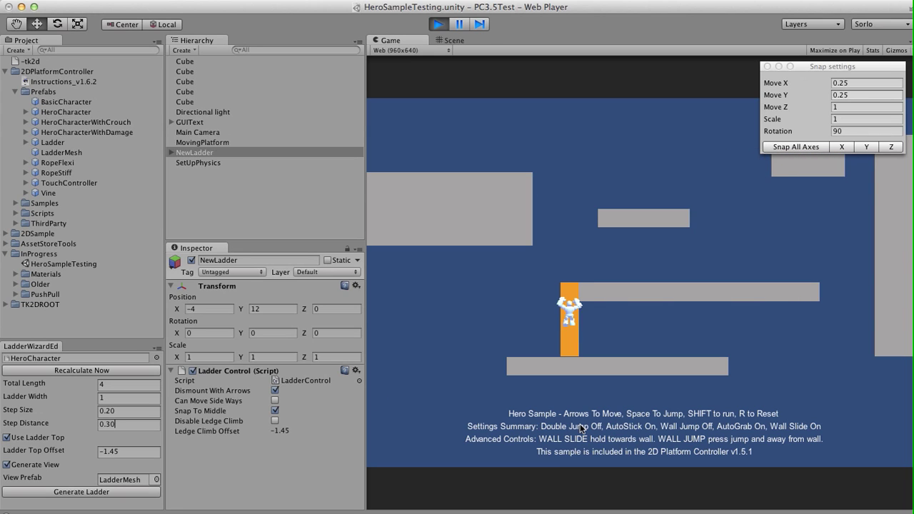
key("Right")
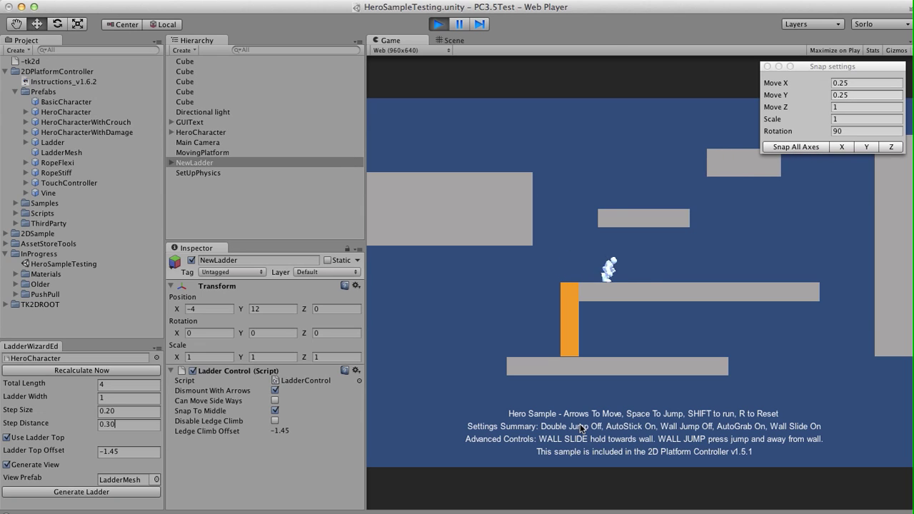
- Test walking the hero back and forth between the upper platform and the rigid ladder top
key("Left")
key("Right")
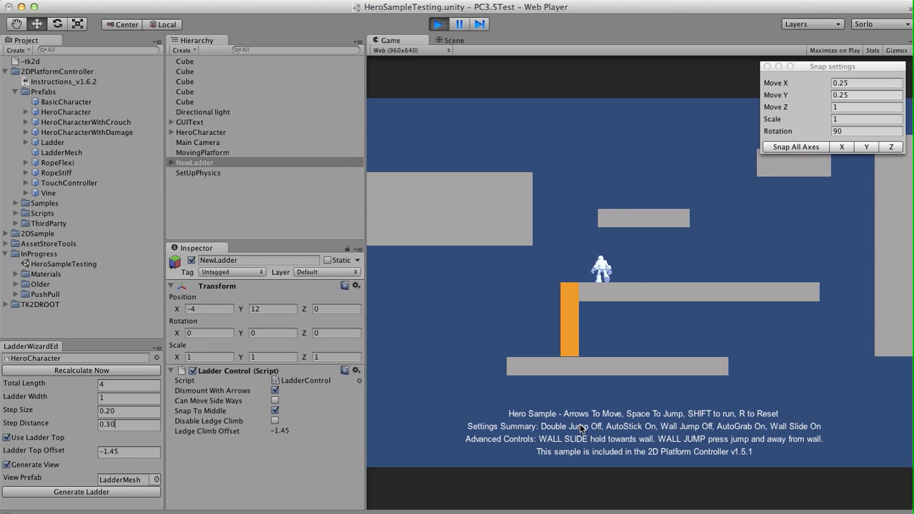
key("Left")
key("Left")
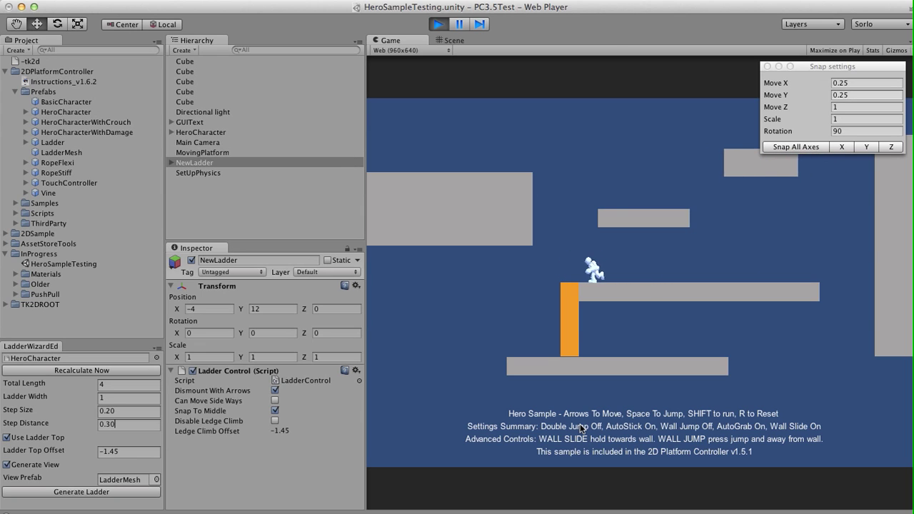
key("Left")
key("Right")
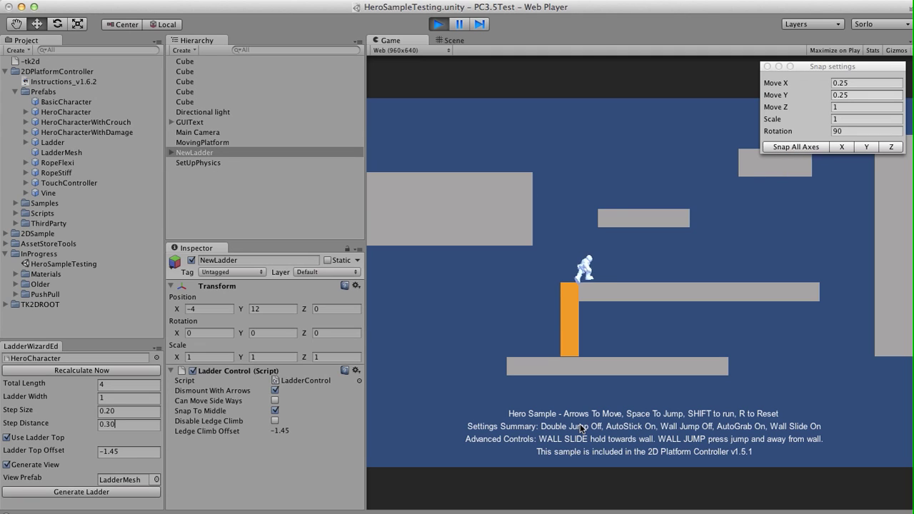
key("Left")
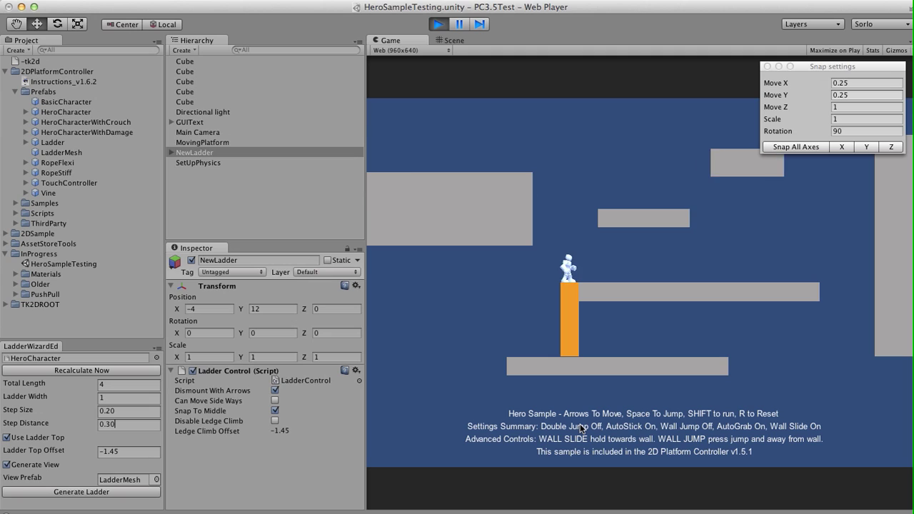
key("Right")
key("Left")
- Test climbing the hero down from the ladder top and back to the upper platform, with sideways dismounts in between
key("Down")
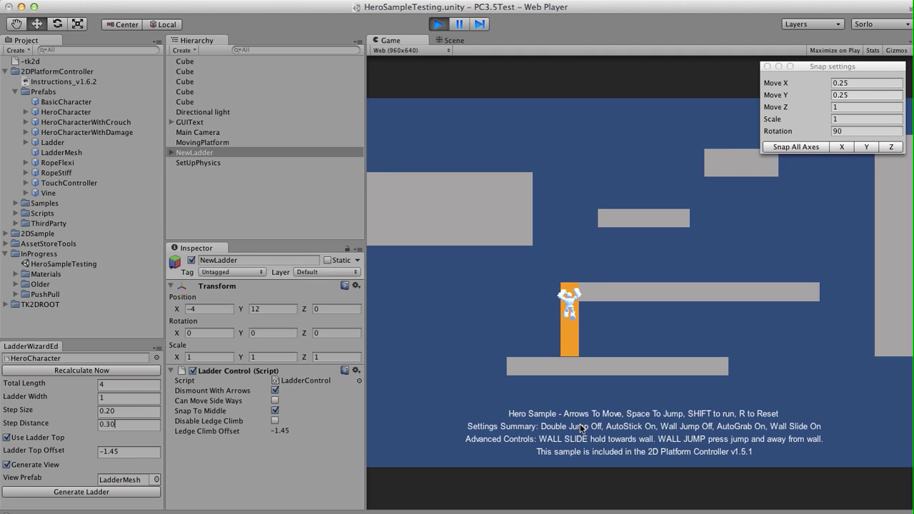
key("Down")
key("Left")
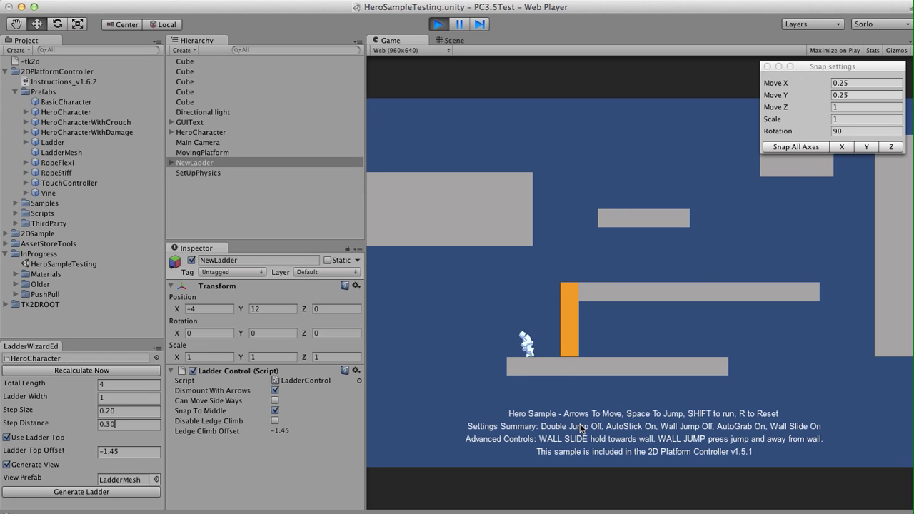
key("Right")
key("Up")
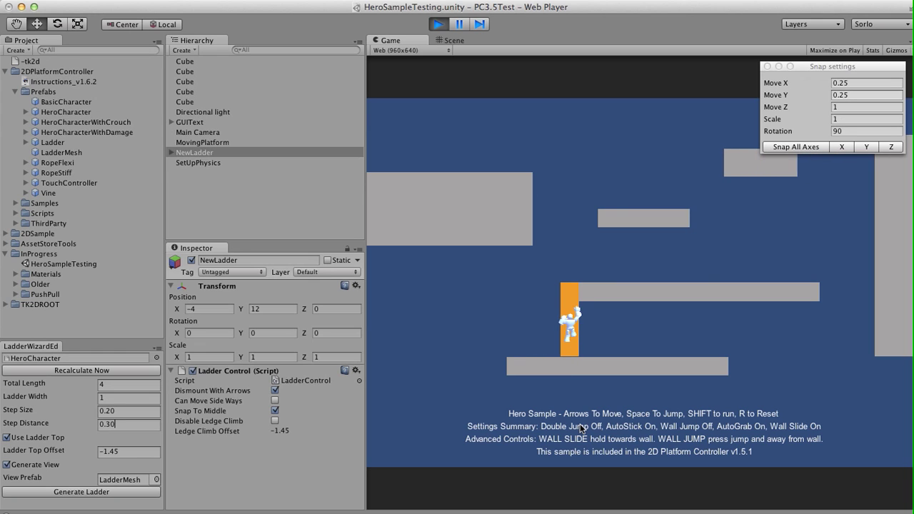
key("Left")
key("Right")
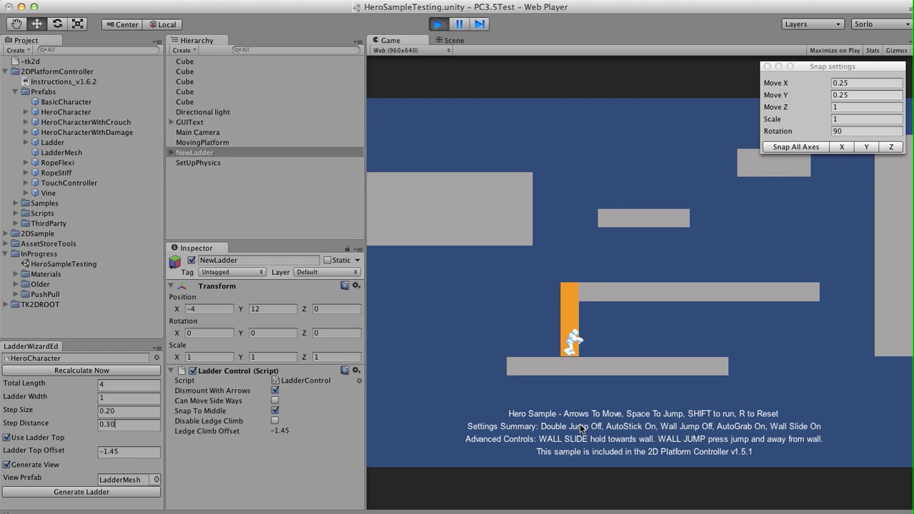
key("Up")
key("Right")
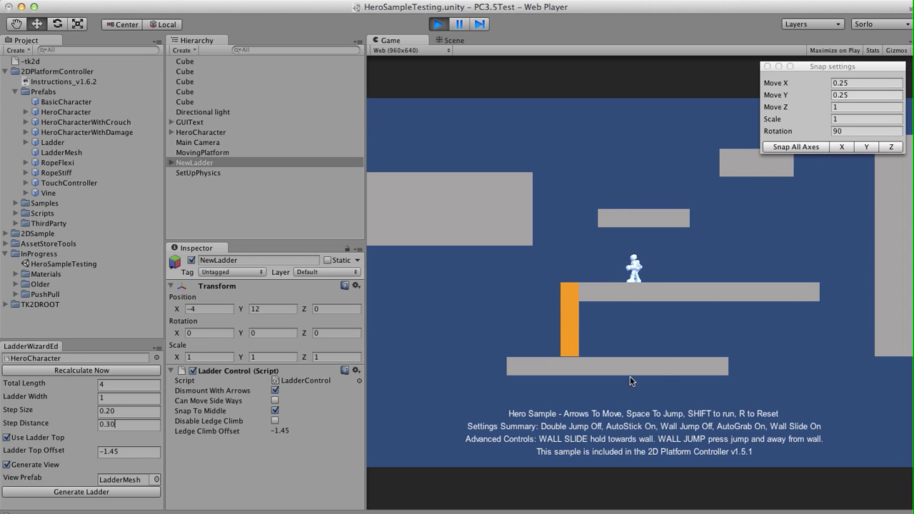
- Stop the play test and delete NewLadder from the scene
left_click(440, 26)
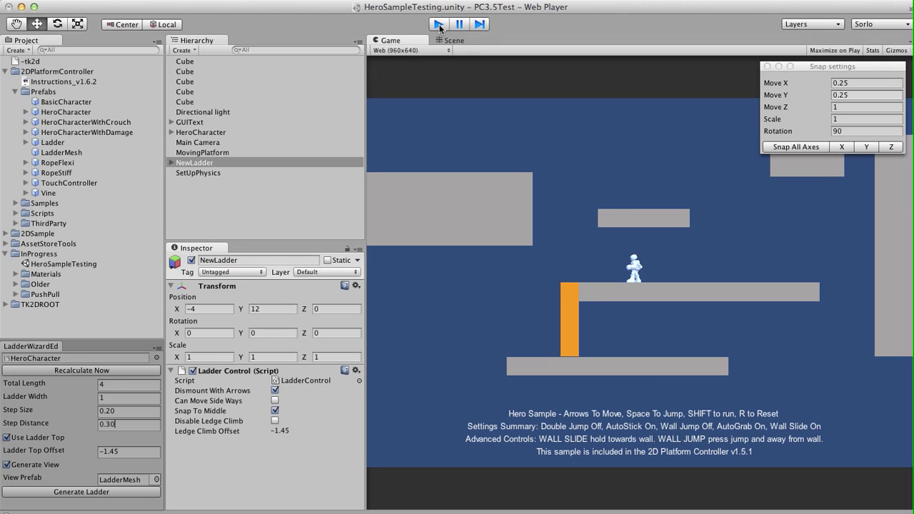
left_click(196, 164)
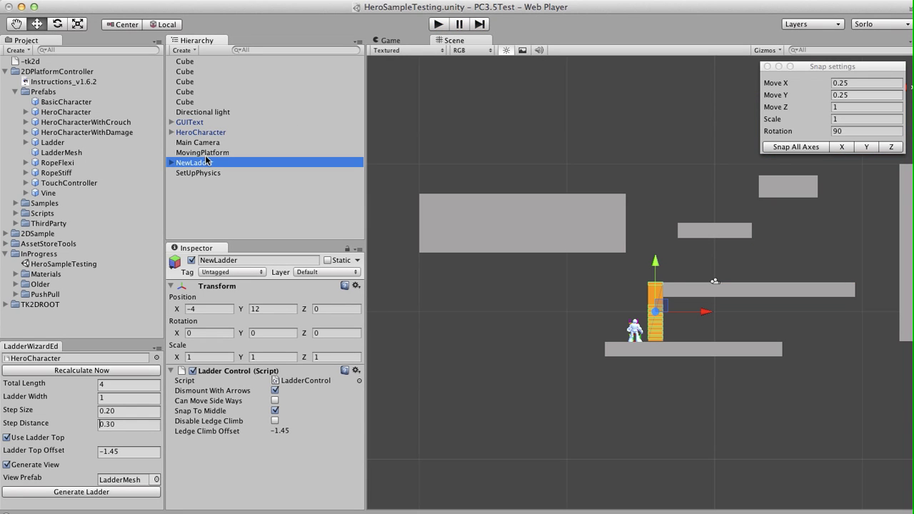
key("super+BackSpace")
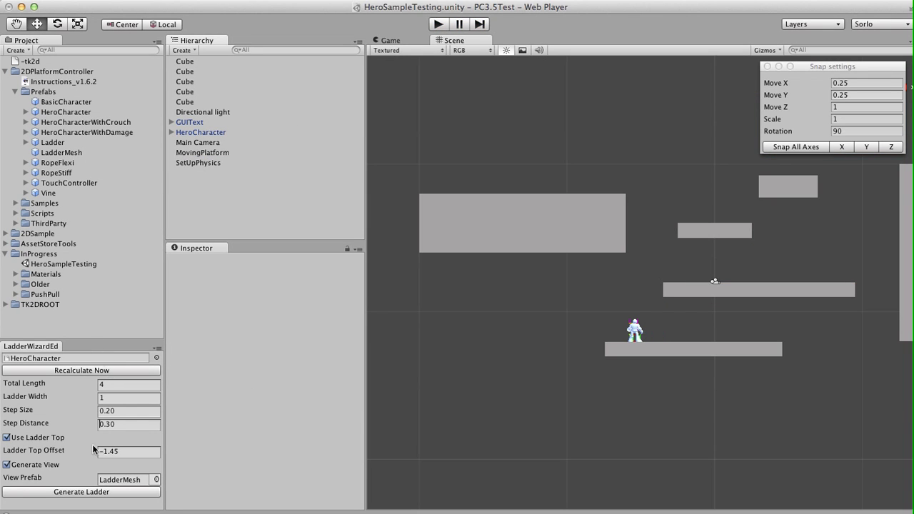
- Disable the ladder top, set total length to 10, recalculate the values and generate a new ladder
left_click(32, 439)
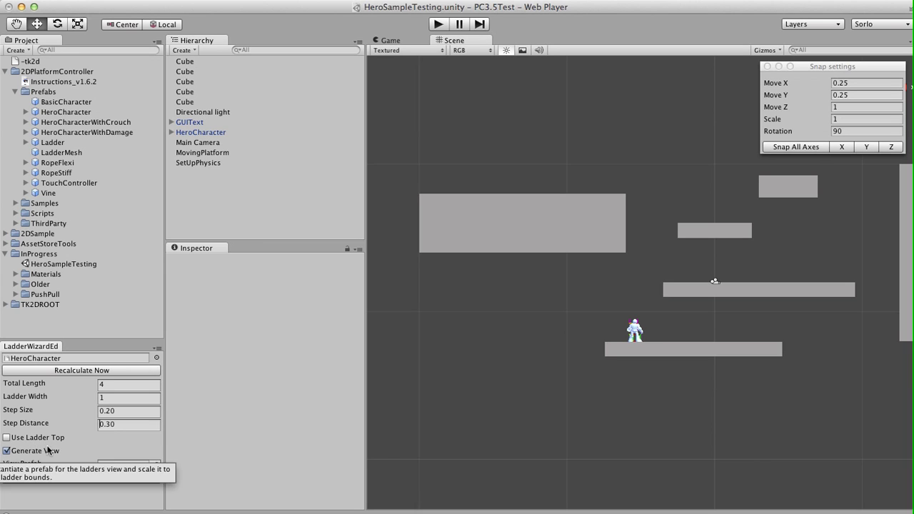
left_click(125, 386)
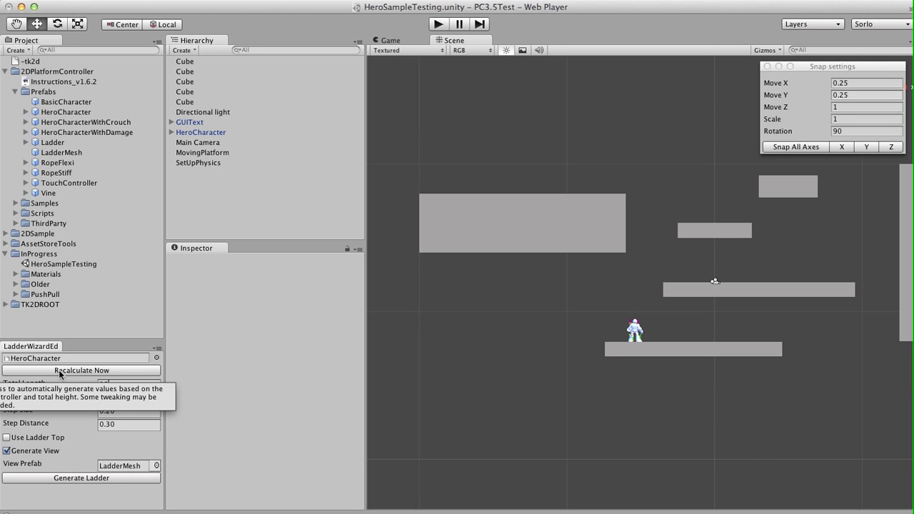
left_click(60, 371)
left_click(110, 477)
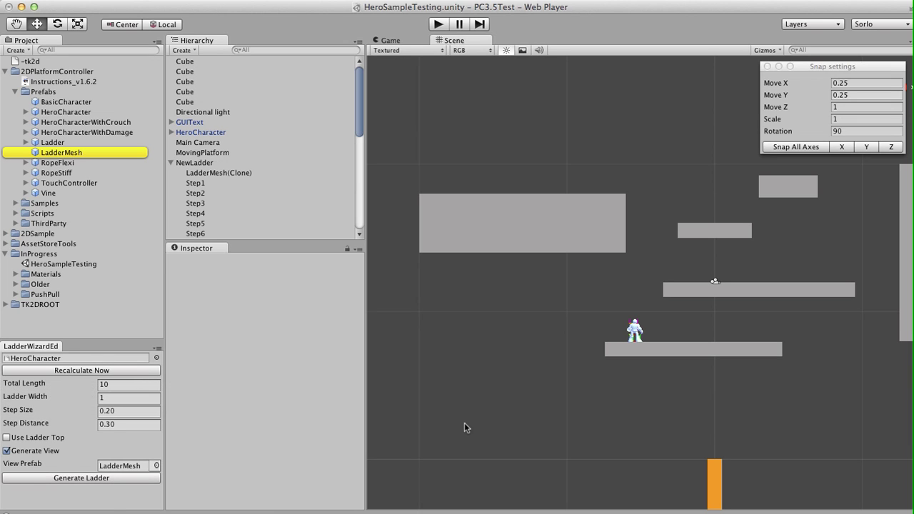
- Move NewLadder onto the lower platform beside the hero, in the gap next to the large upper block
left_click(194, 163)
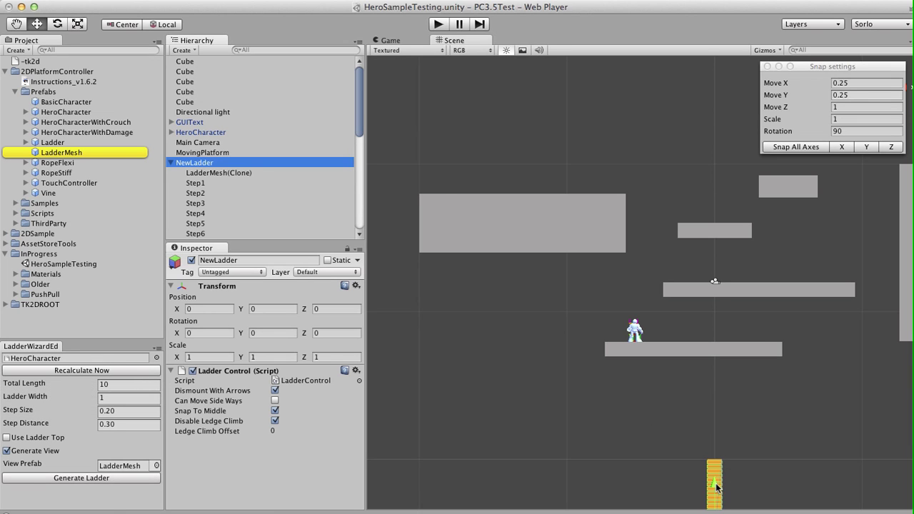
left_click_drag(716, 488, 716, 270)
left_click_drag(758, 318, 691, 317)
left_click_drag(651, 271, 641, 224)
- Start a play test, climb the hero to the top of the ladder, and test stepping off sideways
left_click(439, 28)
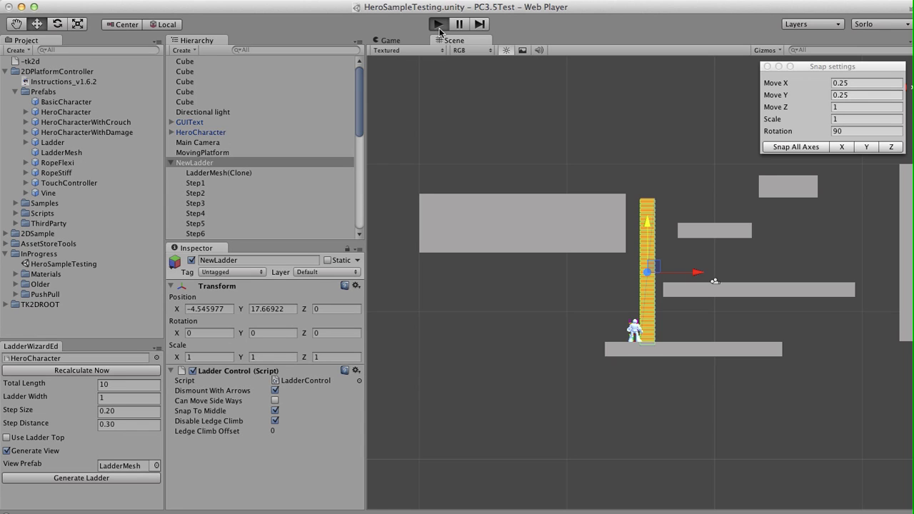
key("Up")
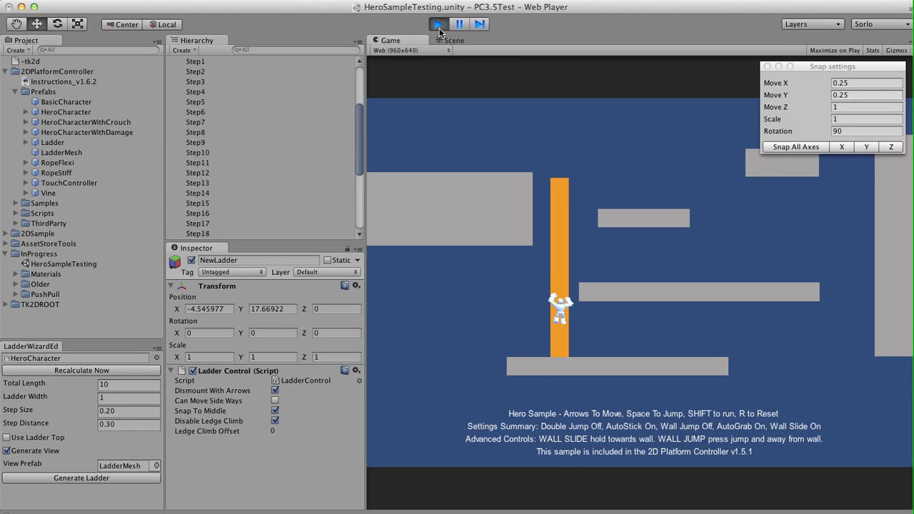
key("Up")
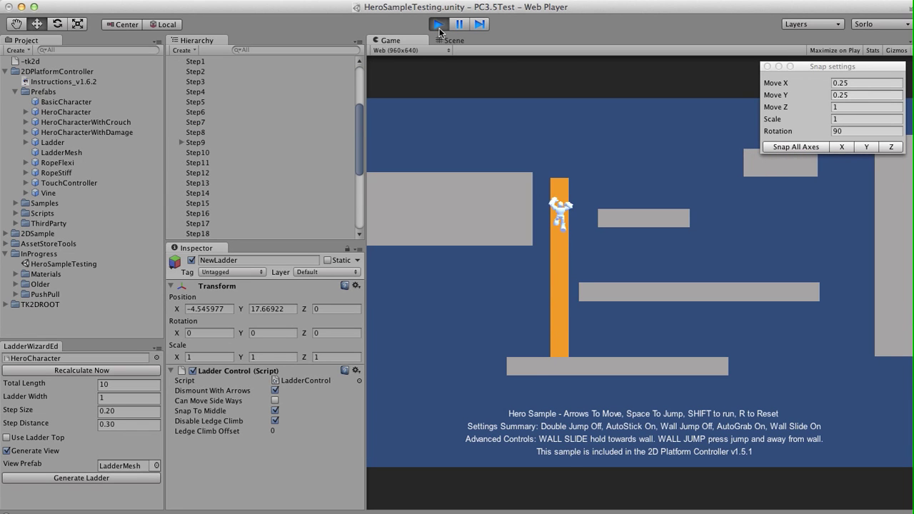
key("Up")
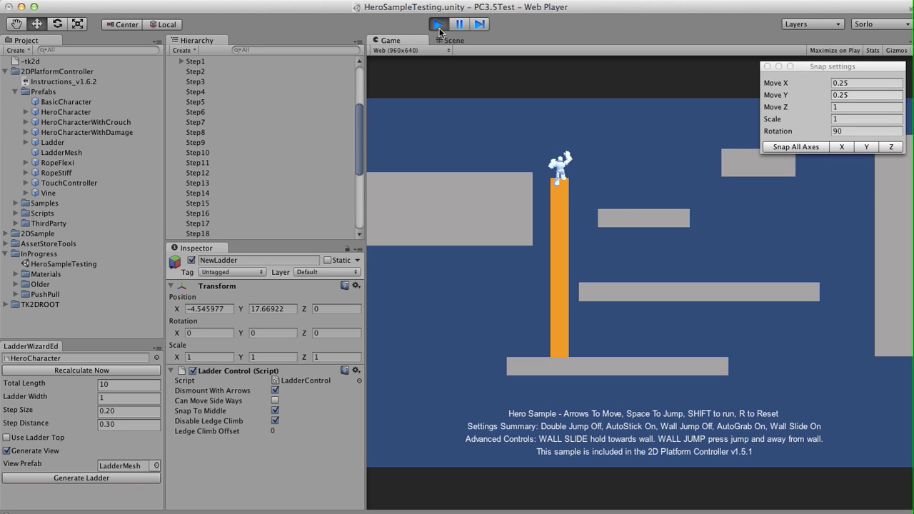
key("Left")
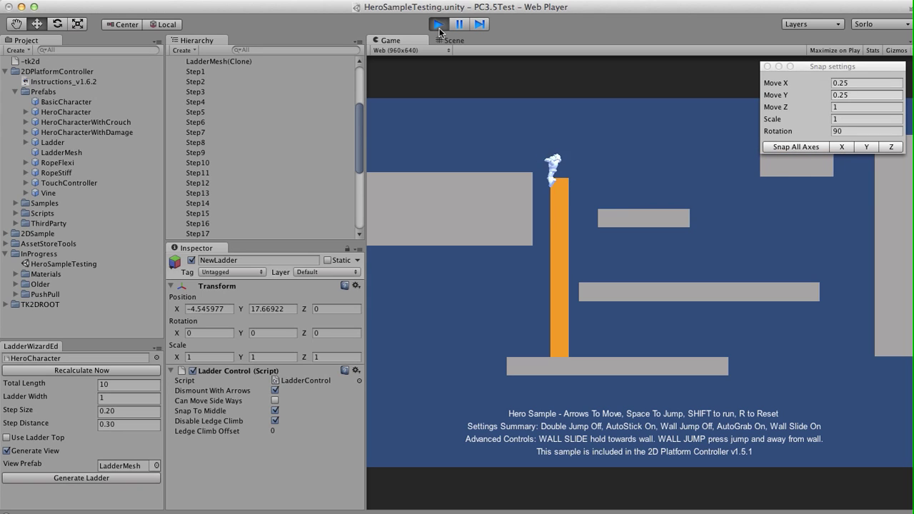
key("Left")
key("Right")
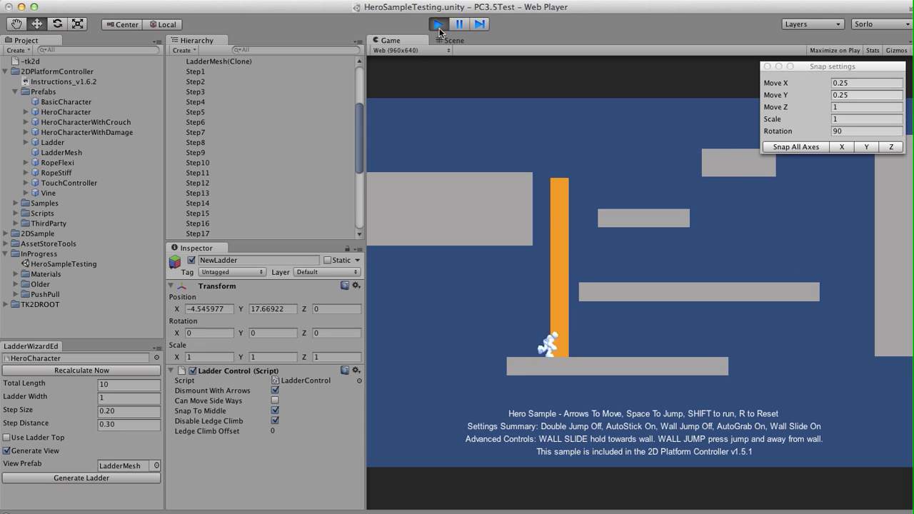
- Test climbing the hero up the ladder again and partway down, dismounting to the left and walking past it
key("Up")
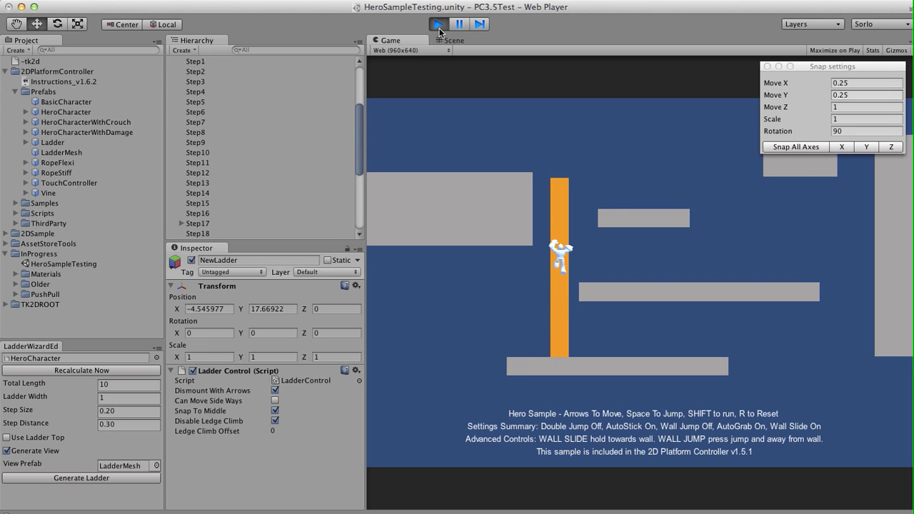
key("Up")
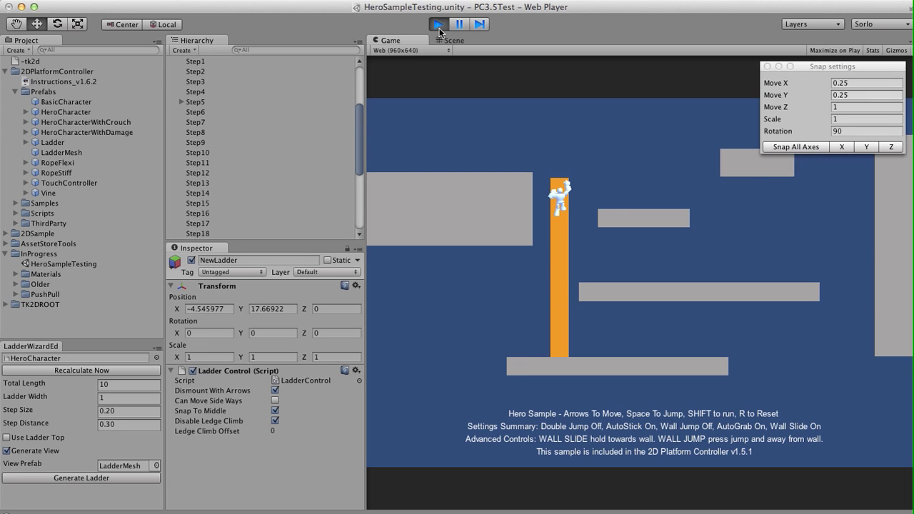
key("Up")
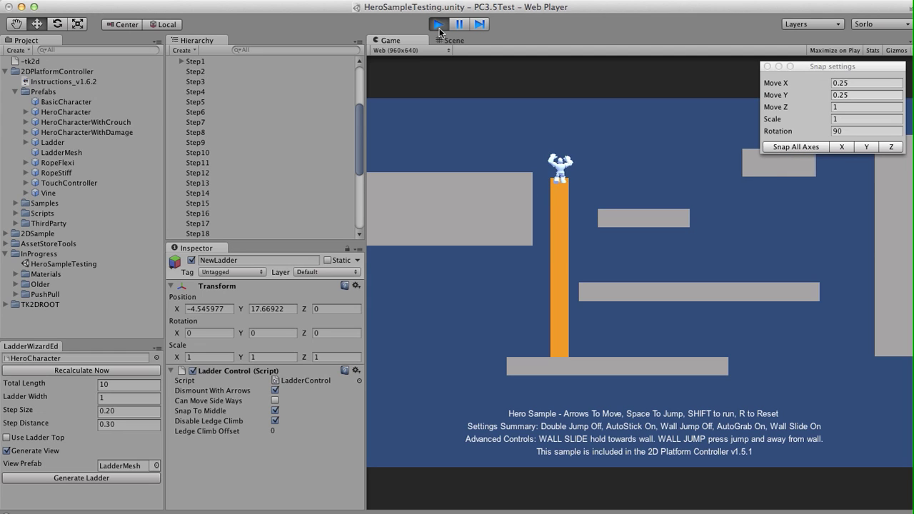
key("Down")
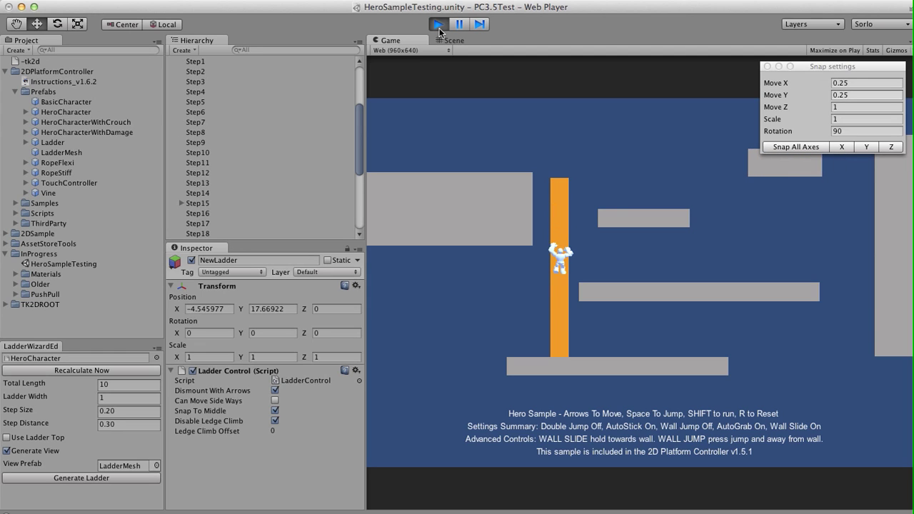
key("Left")
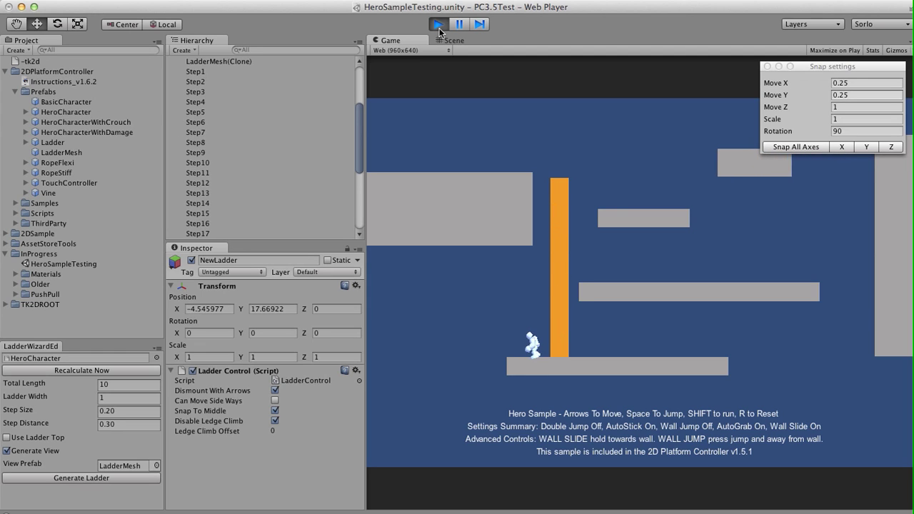
key("Right")
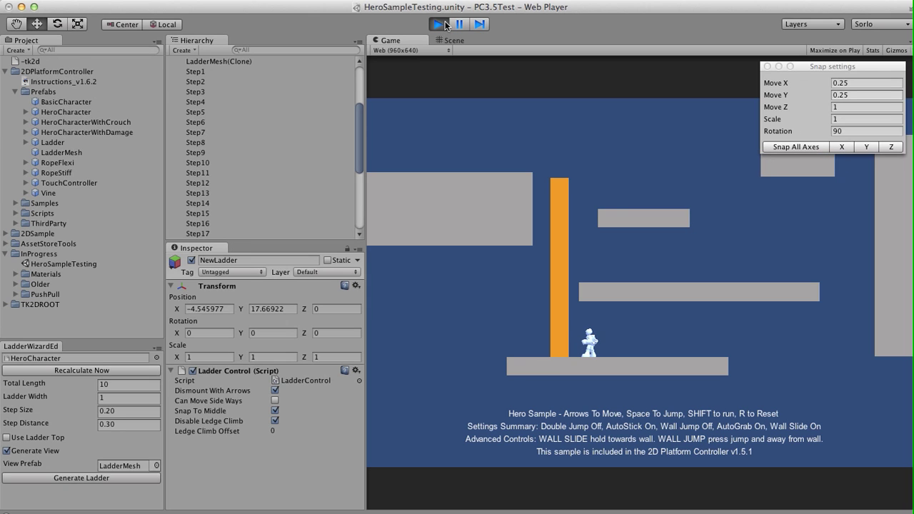
- Stop the play test and delete NewLadder from the scene
left_click(438, 24)
left_click(192, 62)
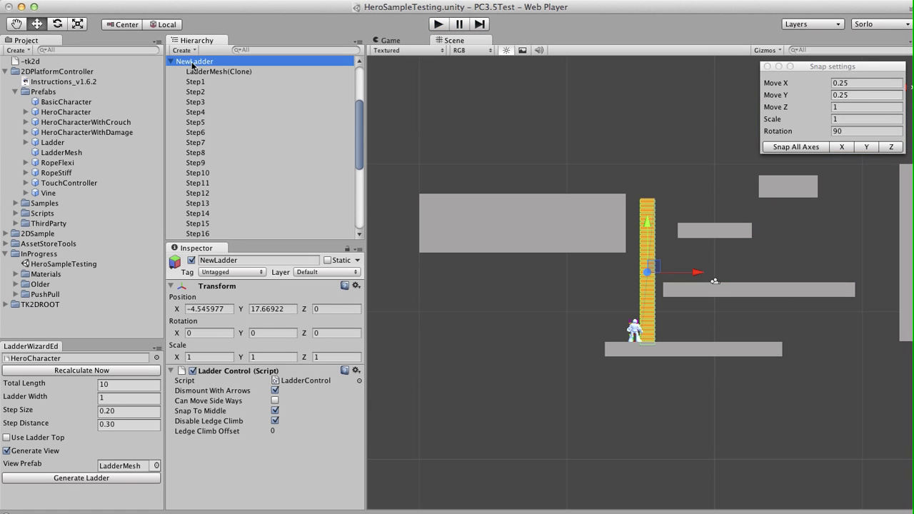
key("super+BackSpace")
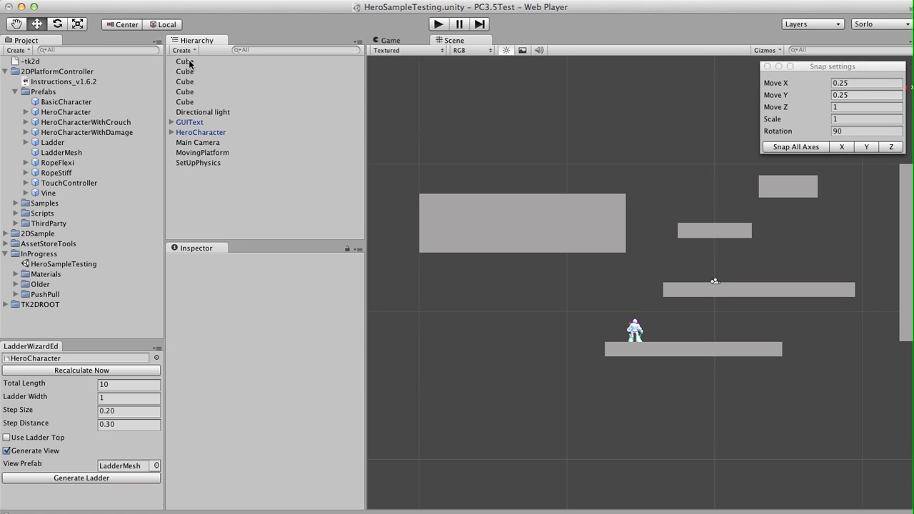
- Set the total length to 3 and the ladder width to 4, and generate a new ladder without a top
left_click(84, 349)
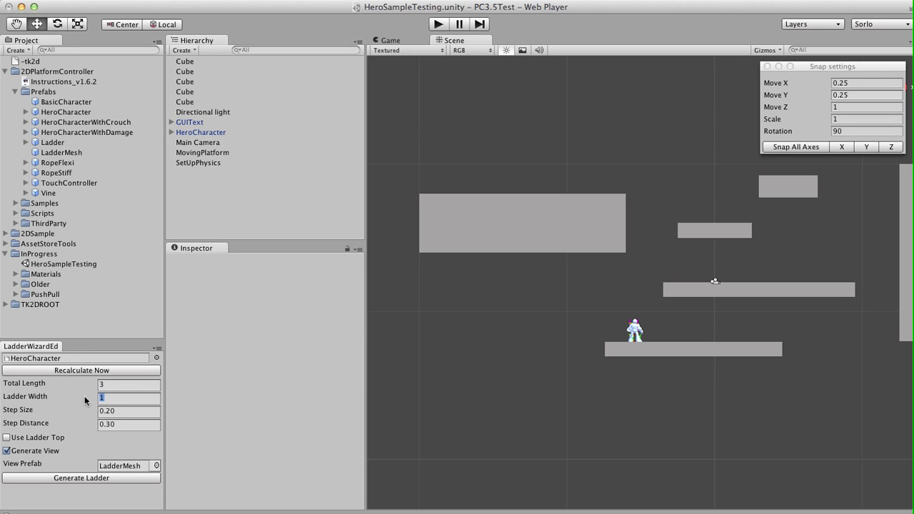
left_click(101, 396)
type("4")
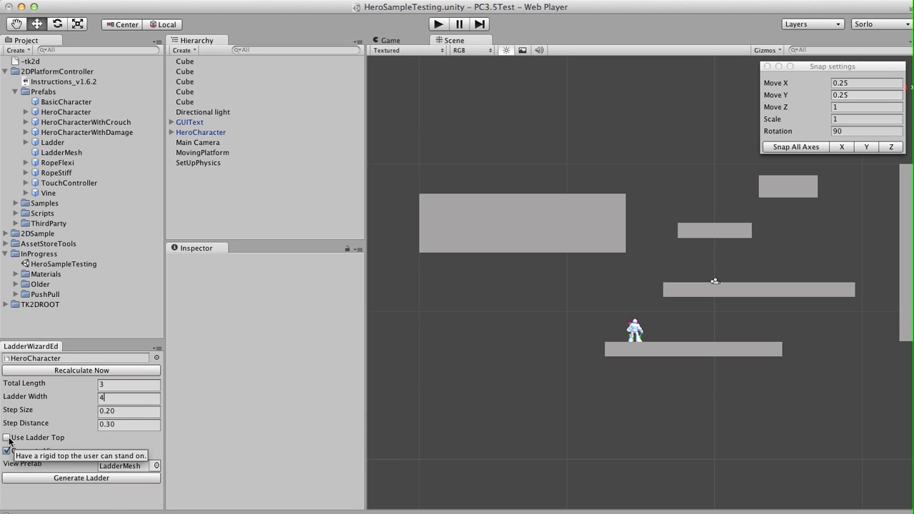
left_click(97, 478)
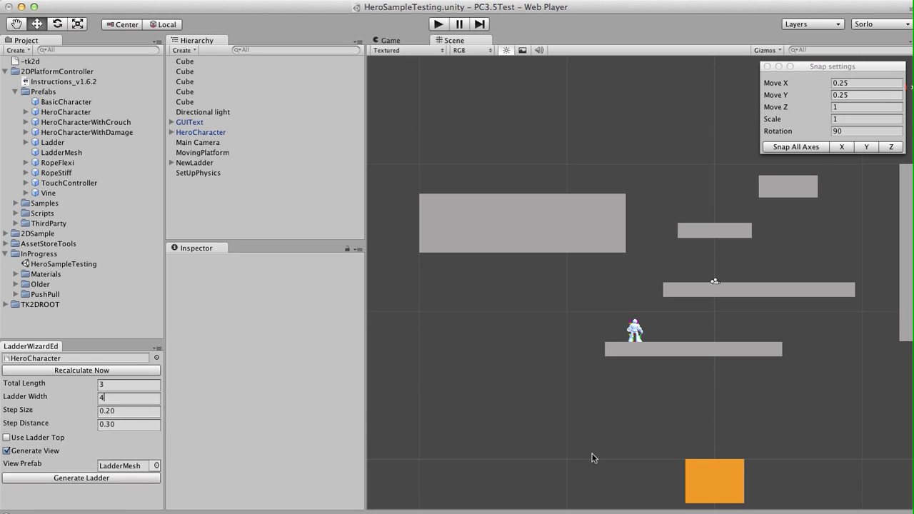
- Place NewLadder directly beneath the large upper block, enable Can Move Side Ways, and disable Dismount With Arrows and Snap To Middle
left_click(705, 474)
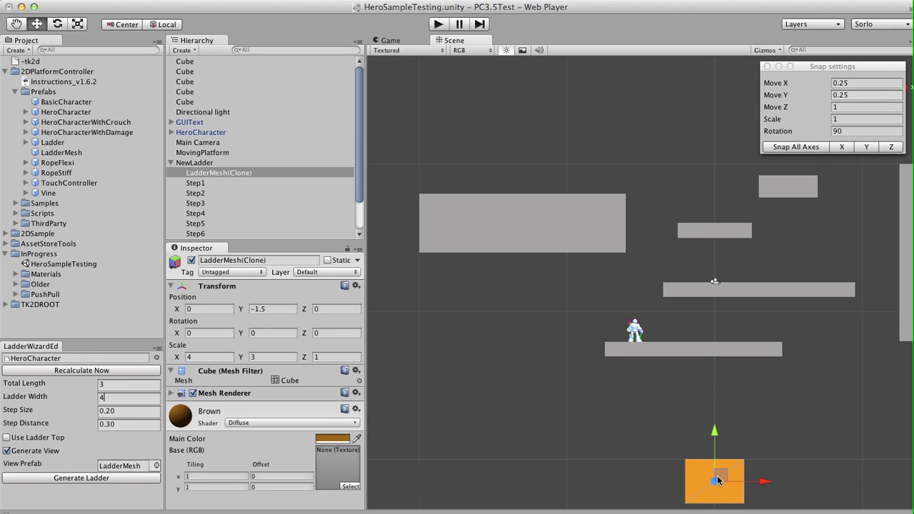
left_click(194, 163)
left_click_drag(728, 477, 570, 262)
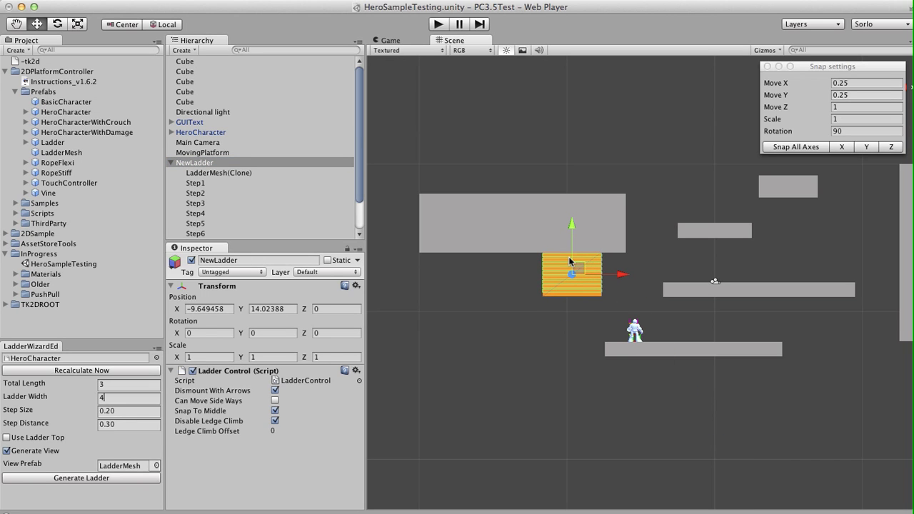
left_click(275, 401)
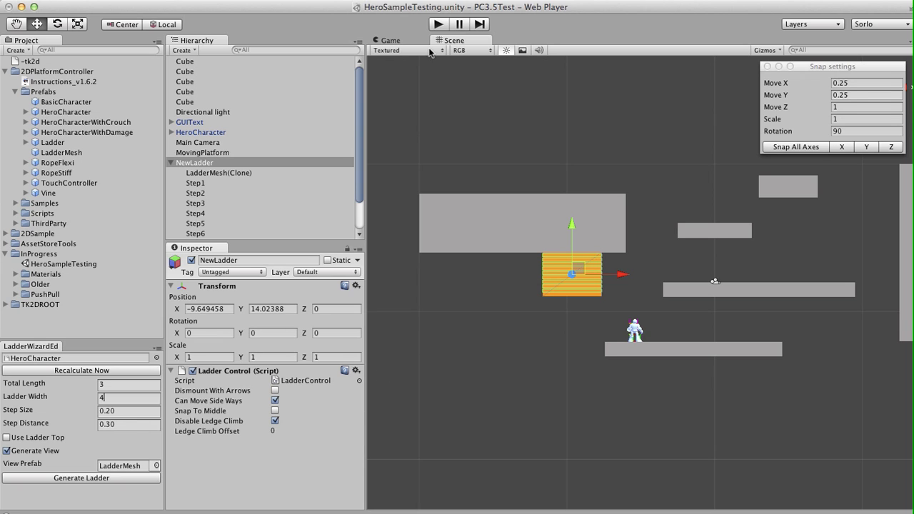
- Start a play test and jump the hero from the lower platform onto the wide ladder
left_click(437, 24)
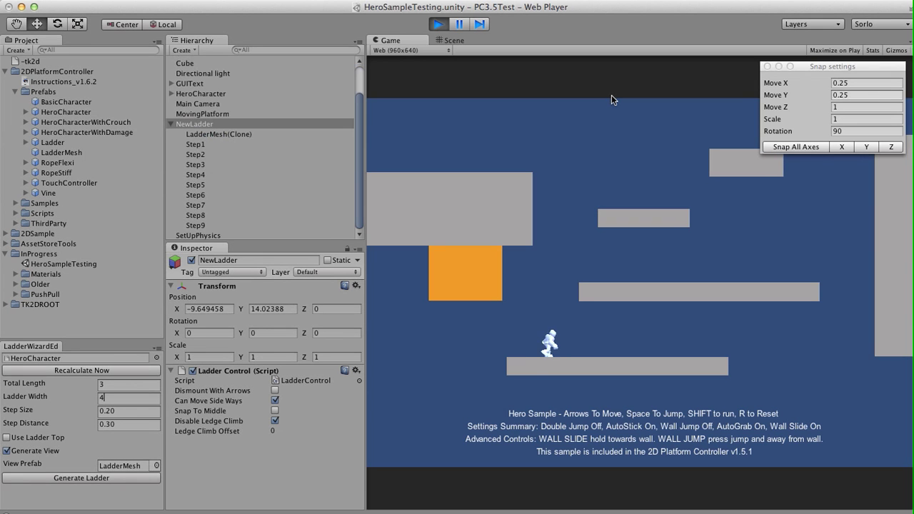
key("Left")
key("space")
key("Left")
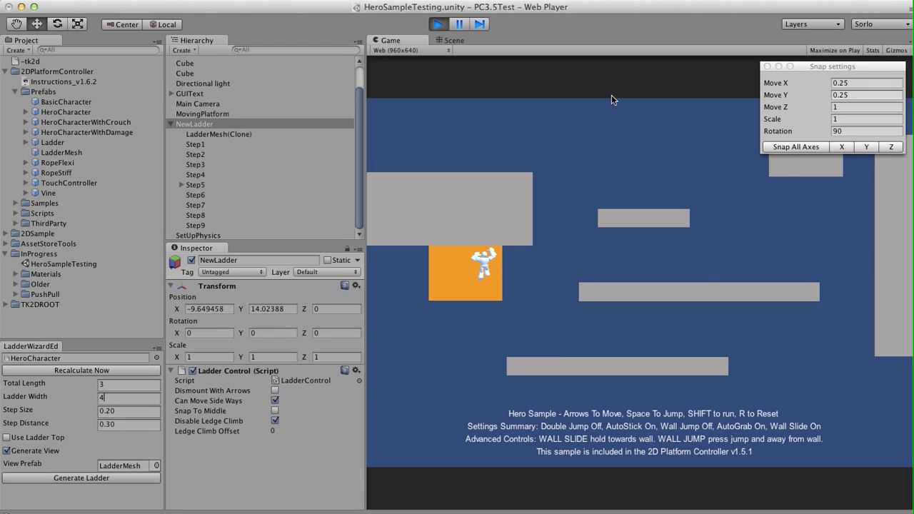
- Test moving the hero sideways, up and down across the whole surface of the wide ladder
key("Right")
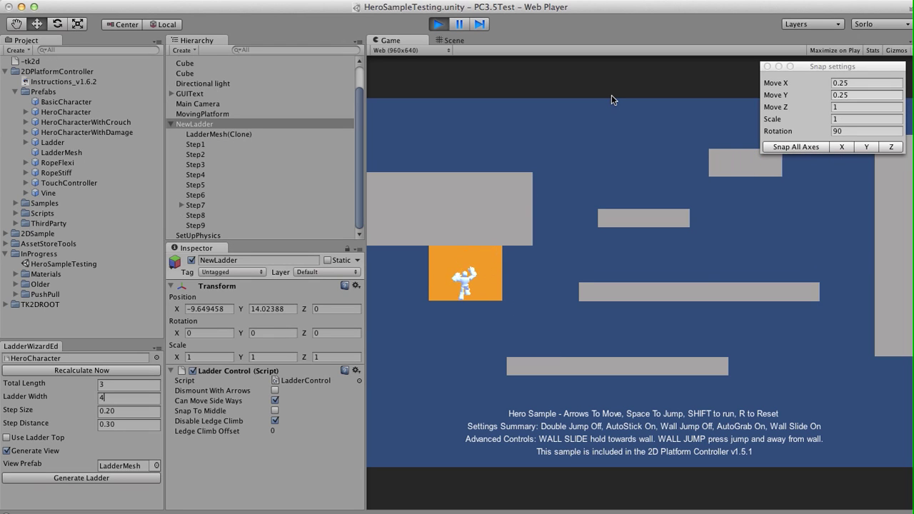
key("Up")
key("Left")
key("Left")
key("Down")
key("Up")
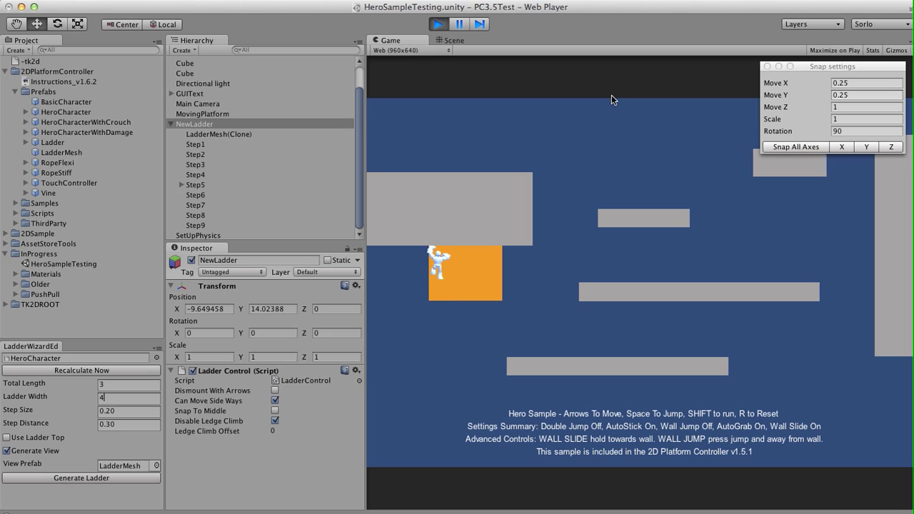
key("Down")
key("Right")
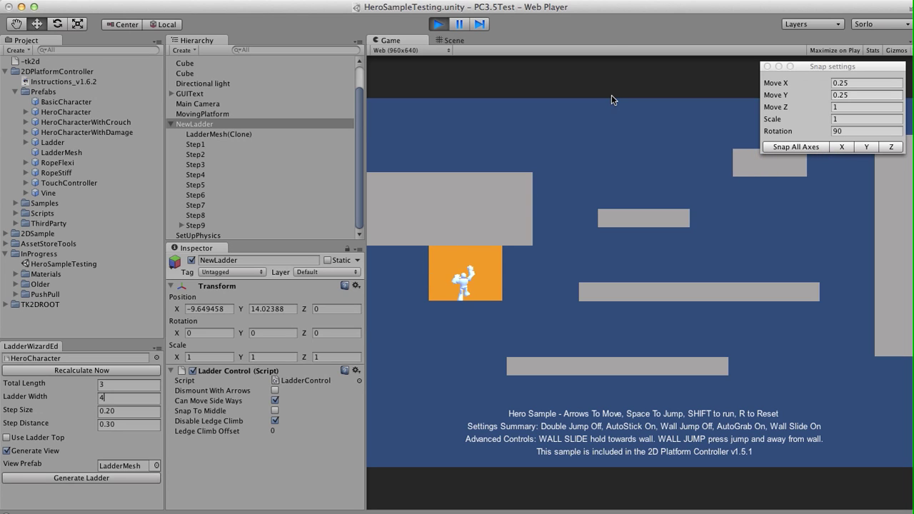
key("Left")
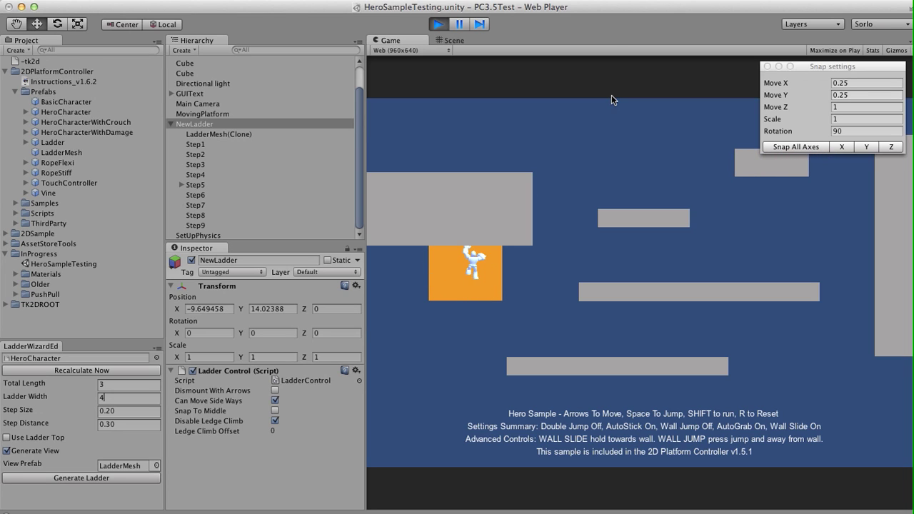
key("Up")
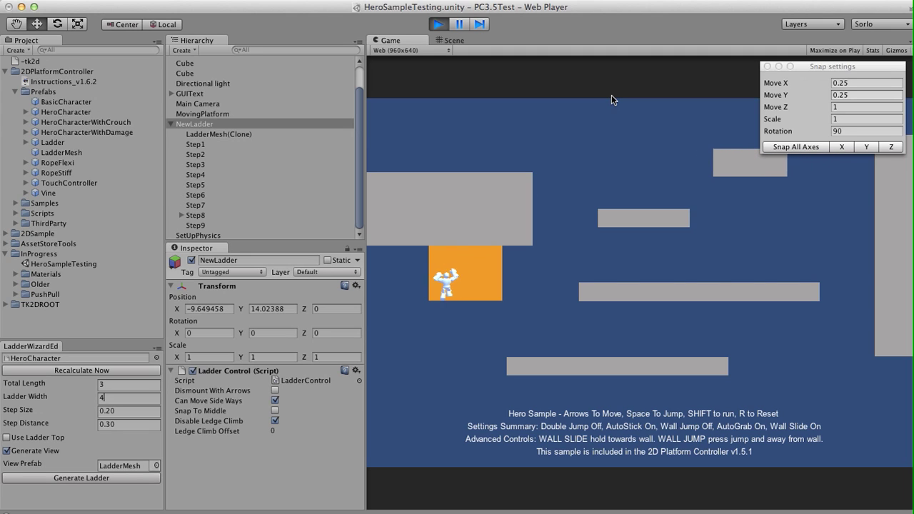
key("Up")
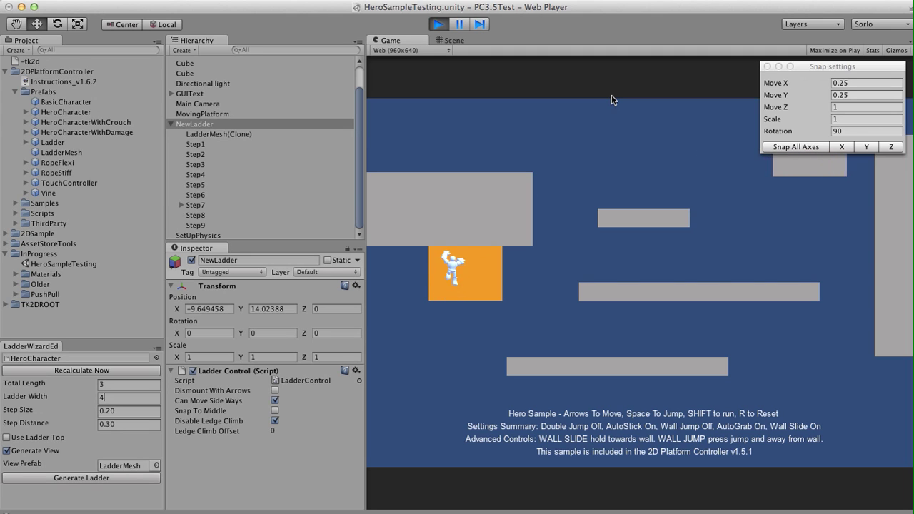
key("Right")
key("Left")
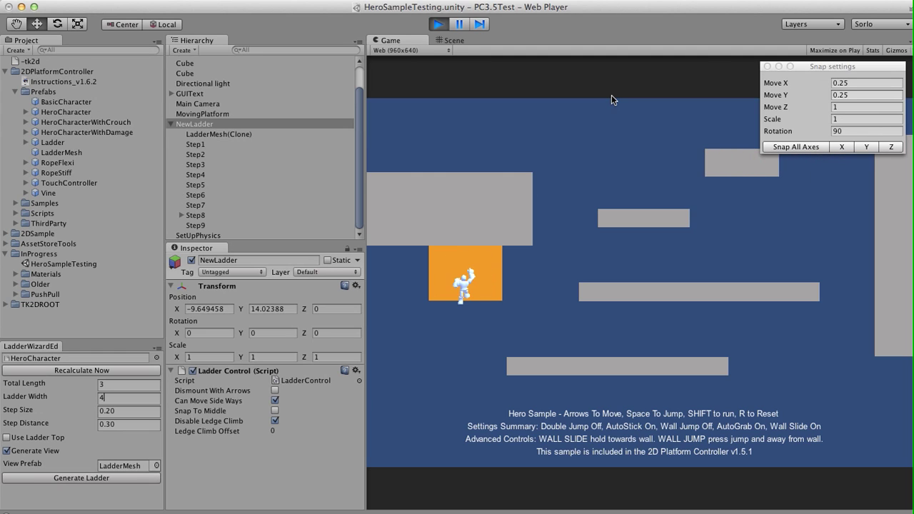
key("Right")
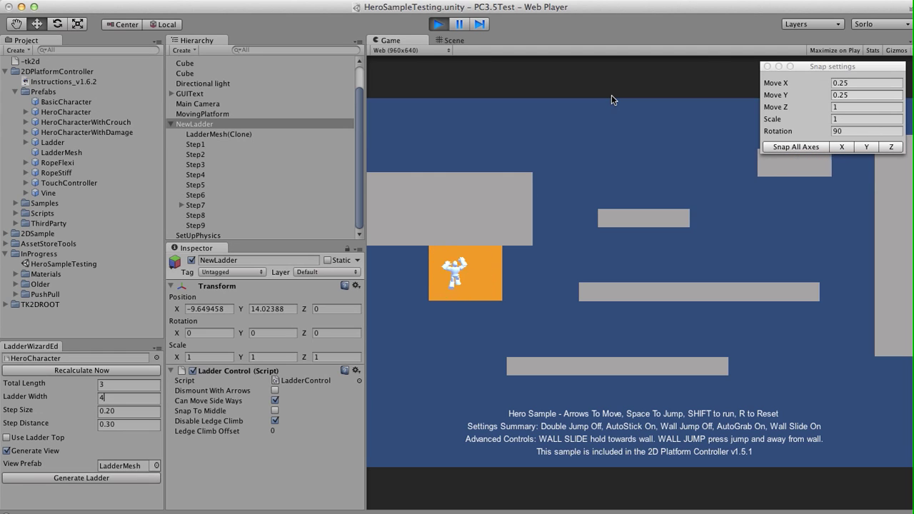
key("Left")
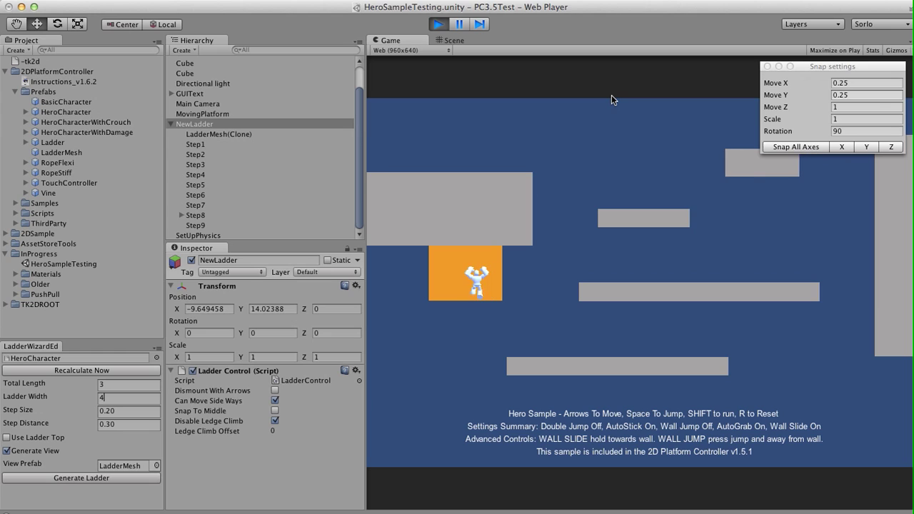
key("Right")
key("Up")
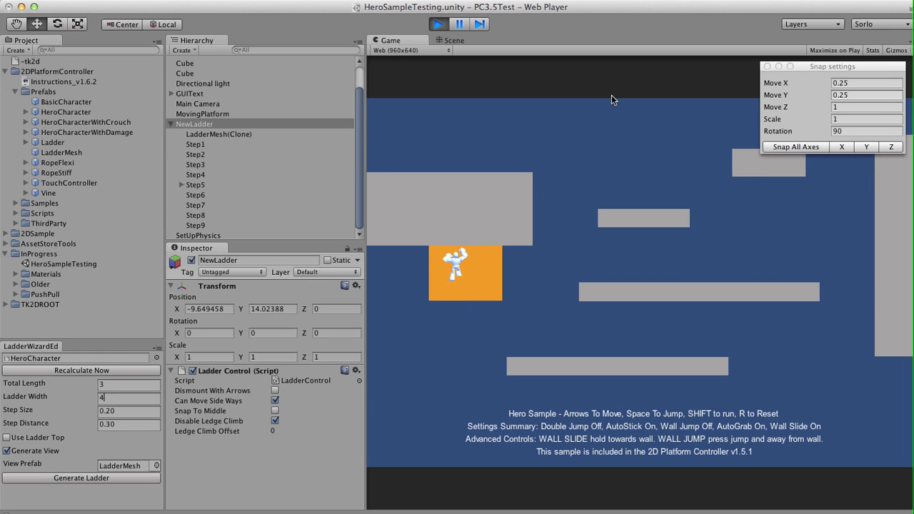
- Drop the hero off the wide ladder, reset the level and stop the play test
key("Down")
key("Left")
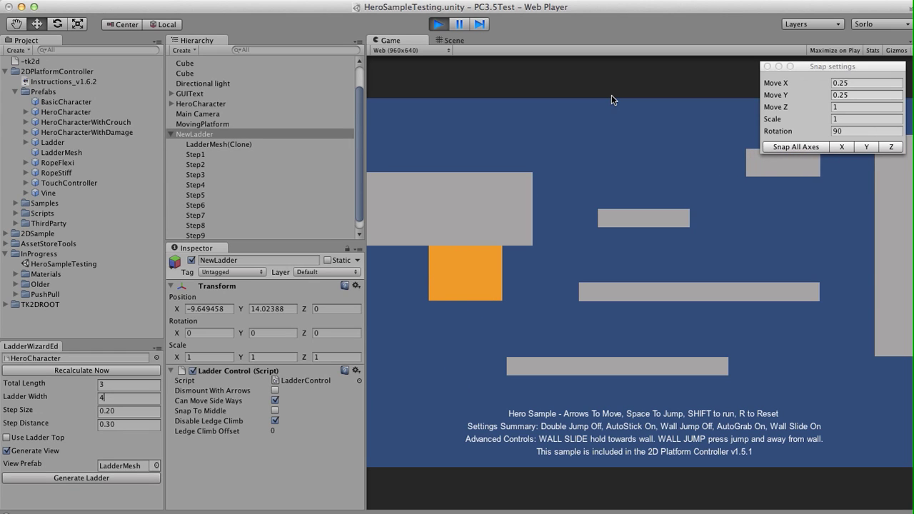
key("r")
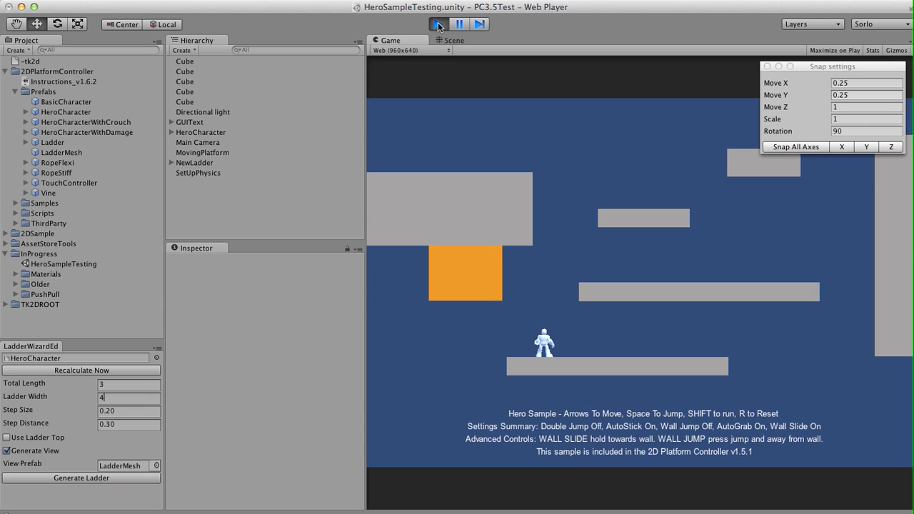
left_click(438, 25)
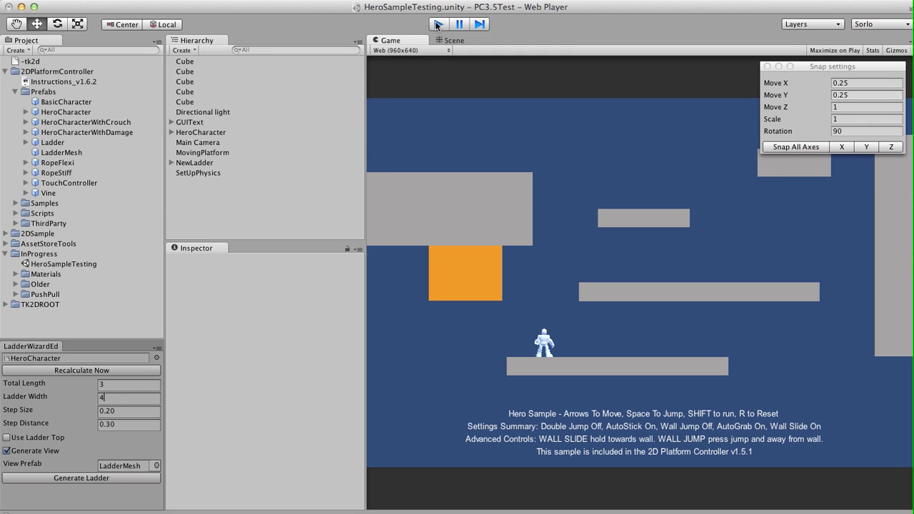